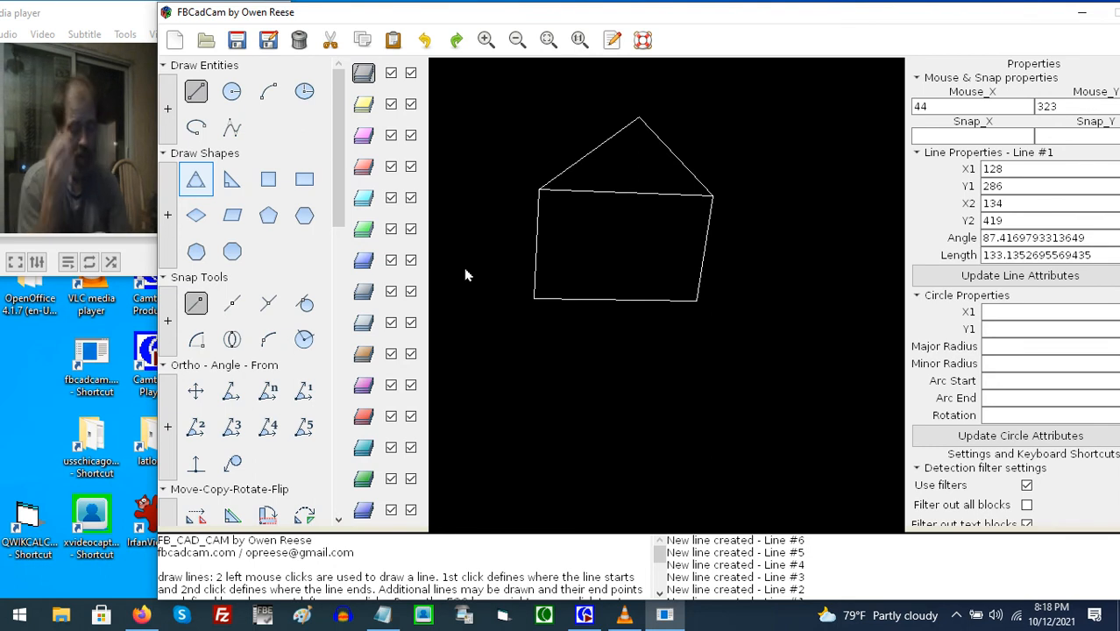
# - Expand the Move-Copy-Rotate-Flip tool group so that its tools are listed with their names
pyautogui.moveTo(341, 198); pyautogui.dragTo(338, 286)
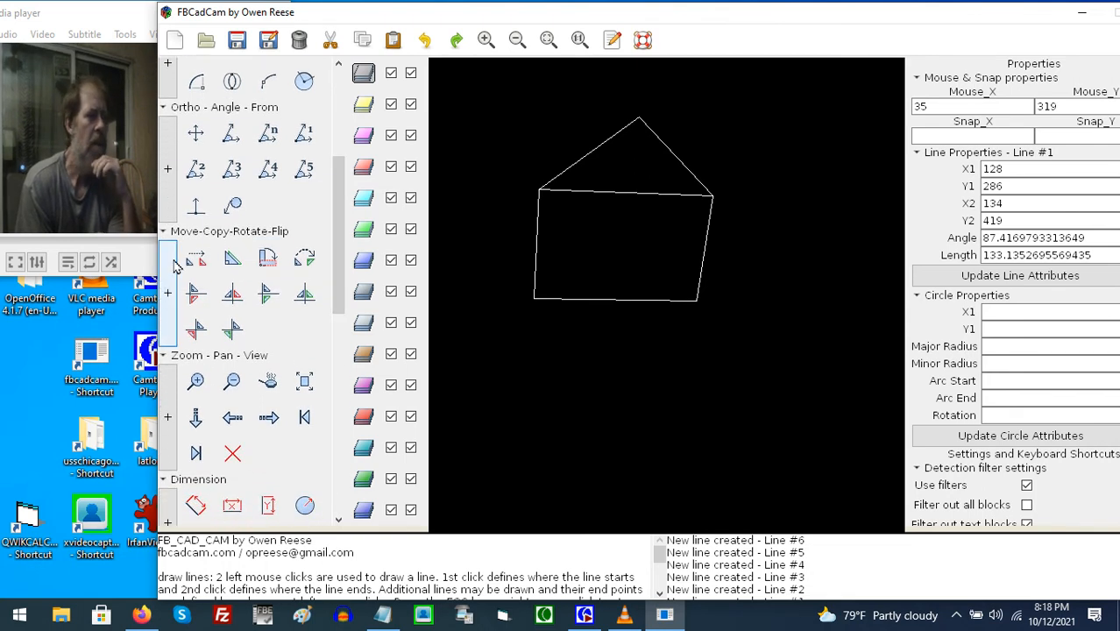
pyautogui.click(171, 272)
pyautogui.scroll(-1, 169, 285)
pyautogui.scroll(-1, 169, 285)
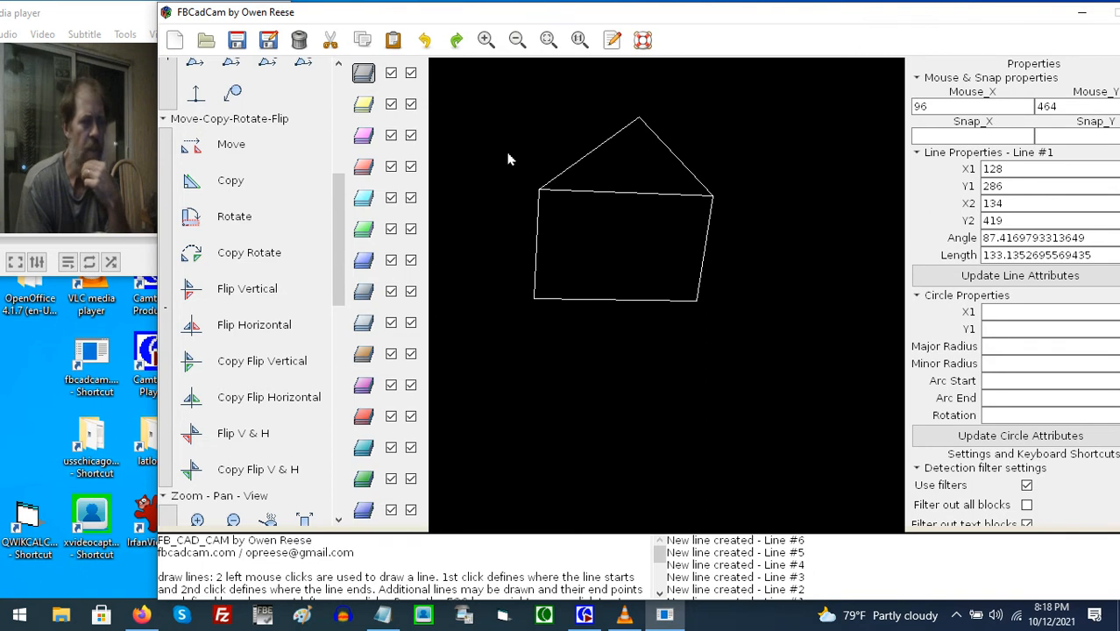
# - Turn off end point snapping, select the whole house and move it about 72 units to the right
pyautogui.moveTo(340, 207)
pyautogui.mouseDown()
pyautogui.moveTo(358, 198)
pyautogui.moveTo(346, 81)
pyautogui.mouseUp()
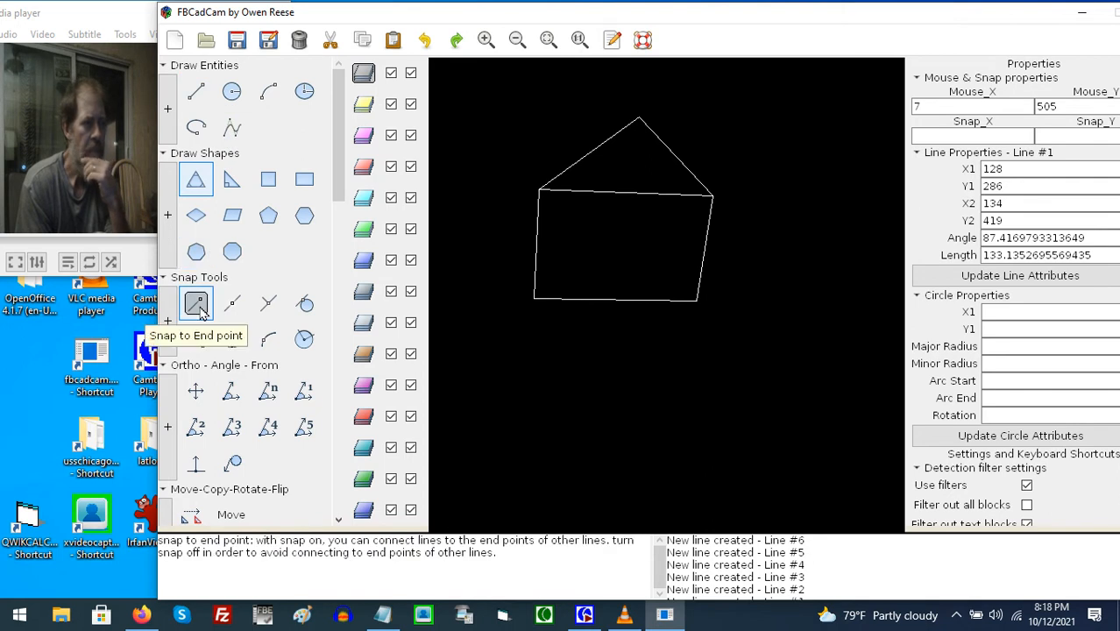
pyautogui.moveTo(523, 120); pyautogui.dragTo(767, 358)
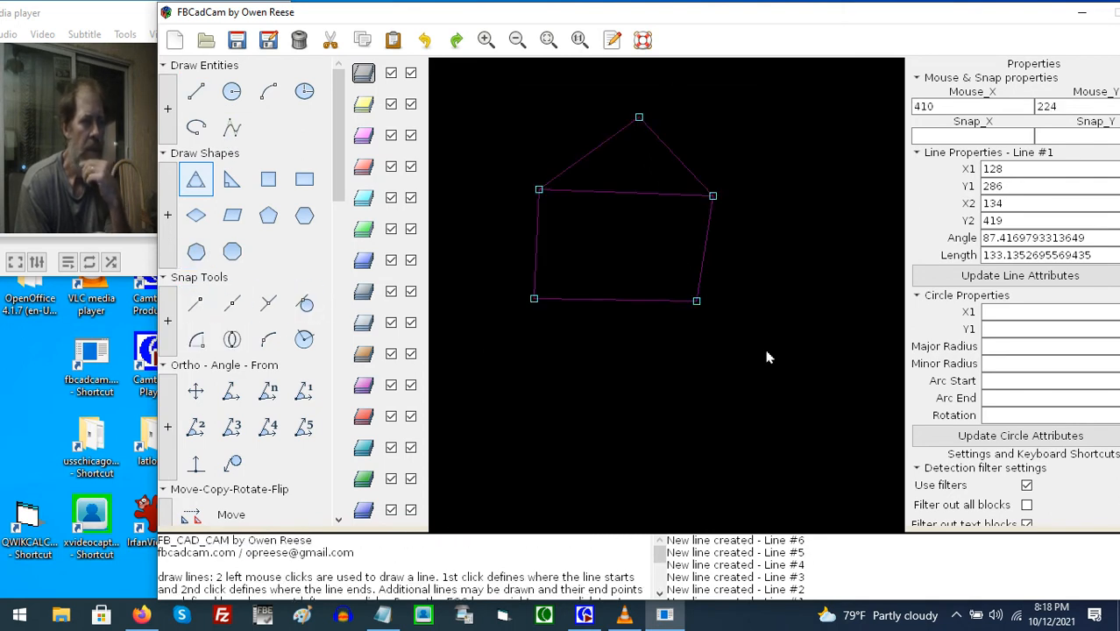
pyautogui.scroll(-3, 232, 324)
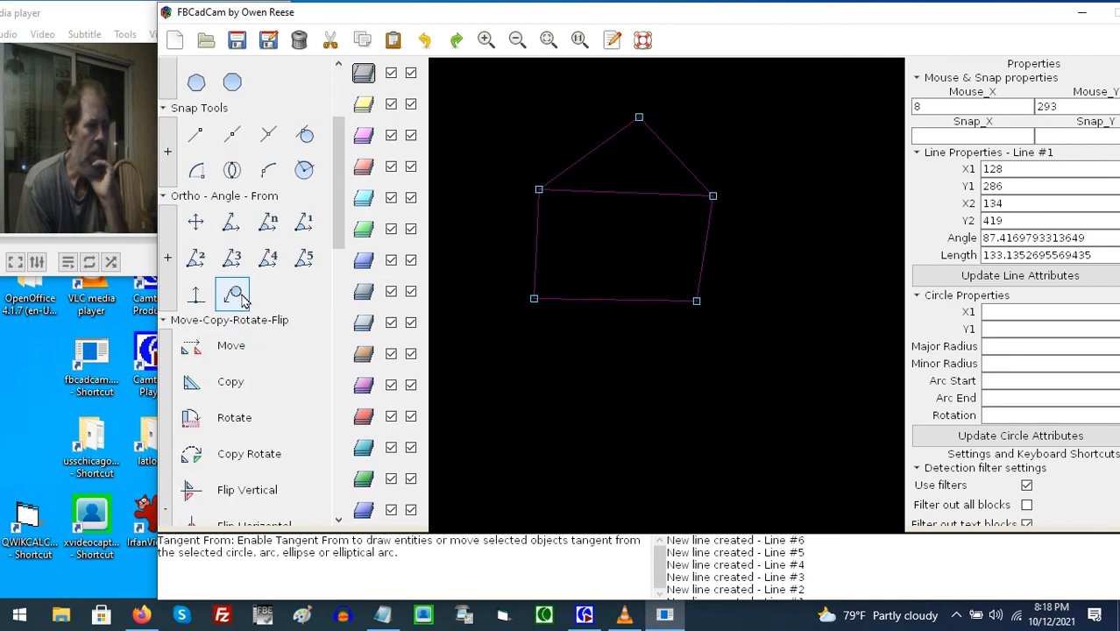
pyautogui.scroll(-1, 244, 300)
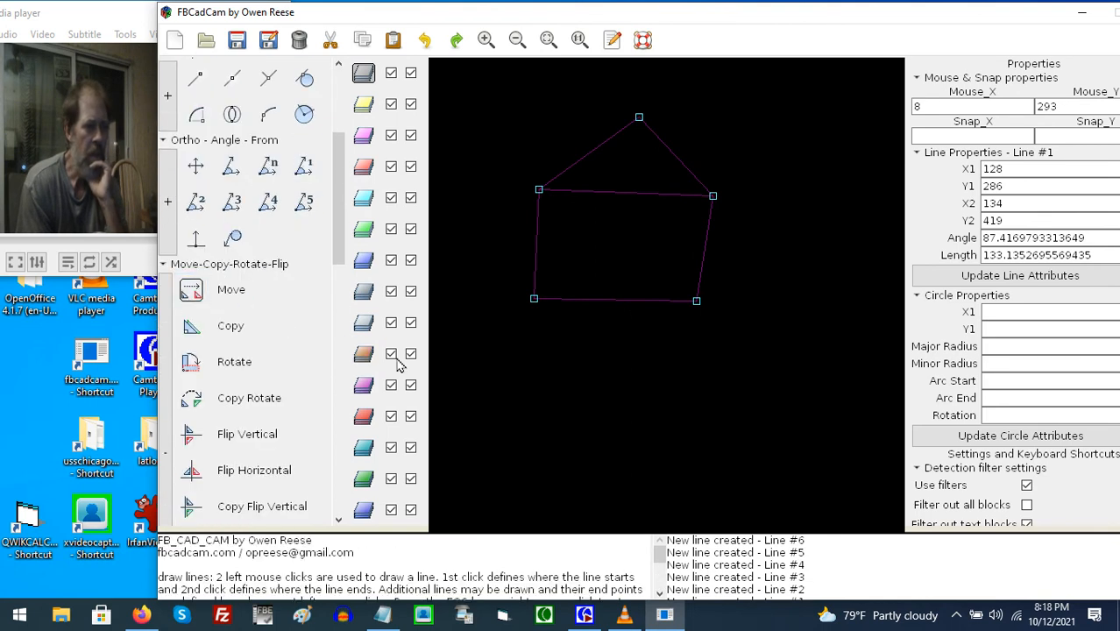
pyautogui.moveTo(502, 382); pyautogui.dragTo(559, 387)
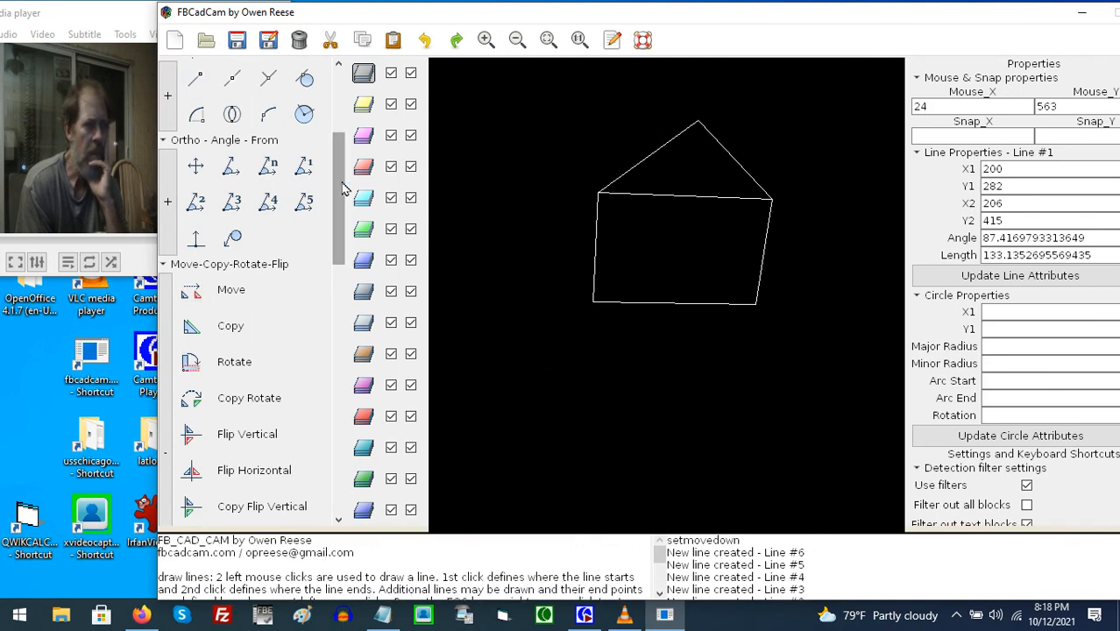
# - Draw four connected lines as a large frame around the house, leaving a gap at the frame's upper-left corner
pyautogui.scroll(5, 344, 187)
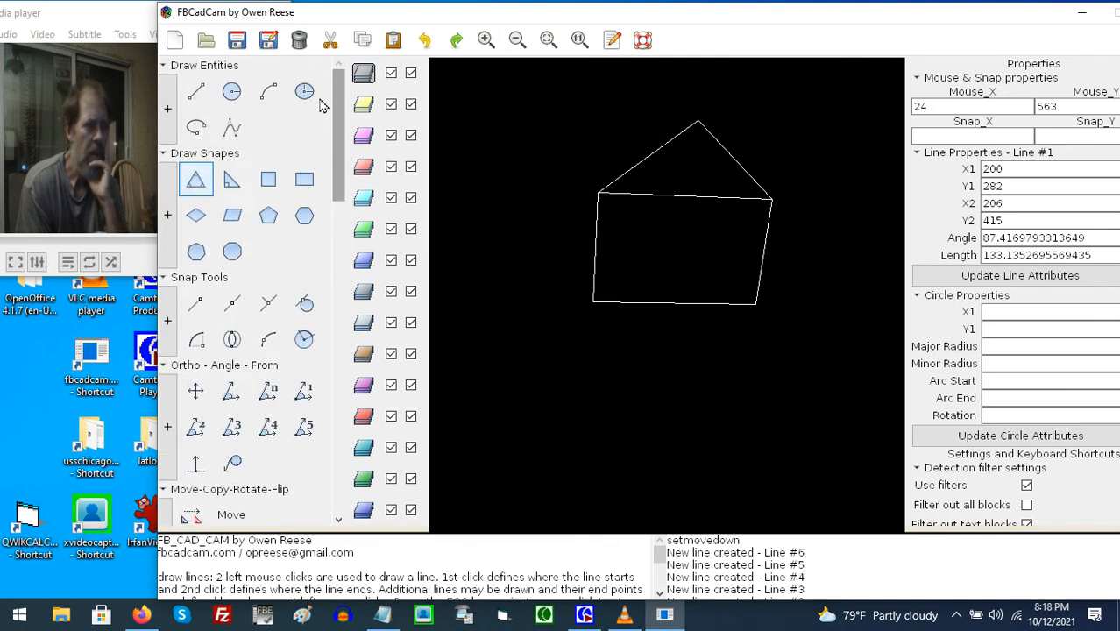
pyautogui.click(454, 78)
pyautogui.click(466, 478)
pyautogui.click(886, 483)
pyautogui.click(871, 96)
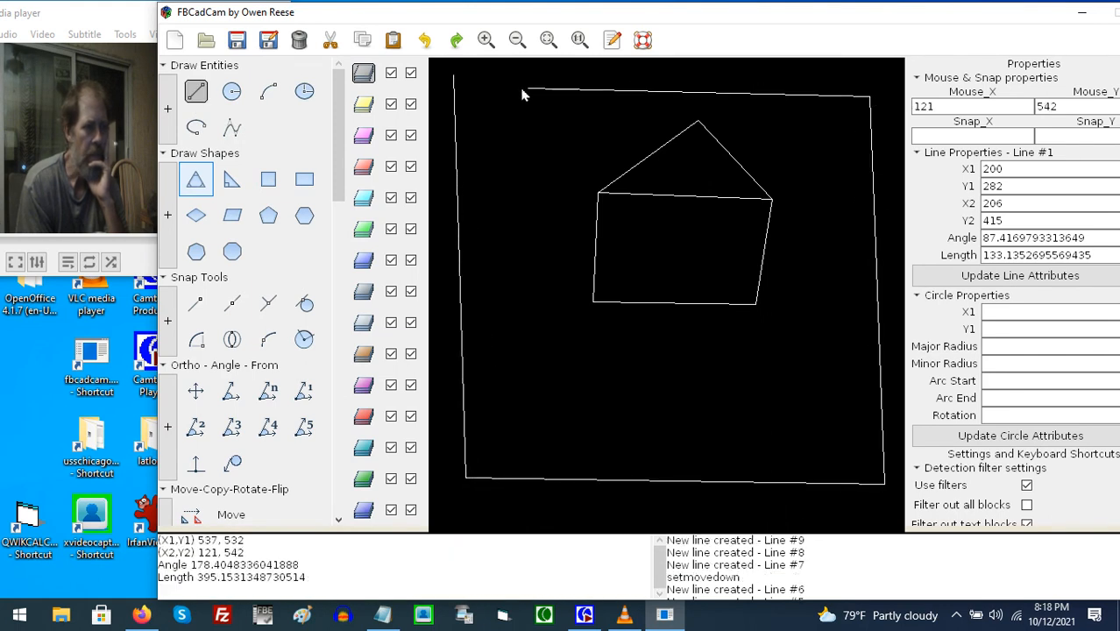
pyautogui.click(498, 86)
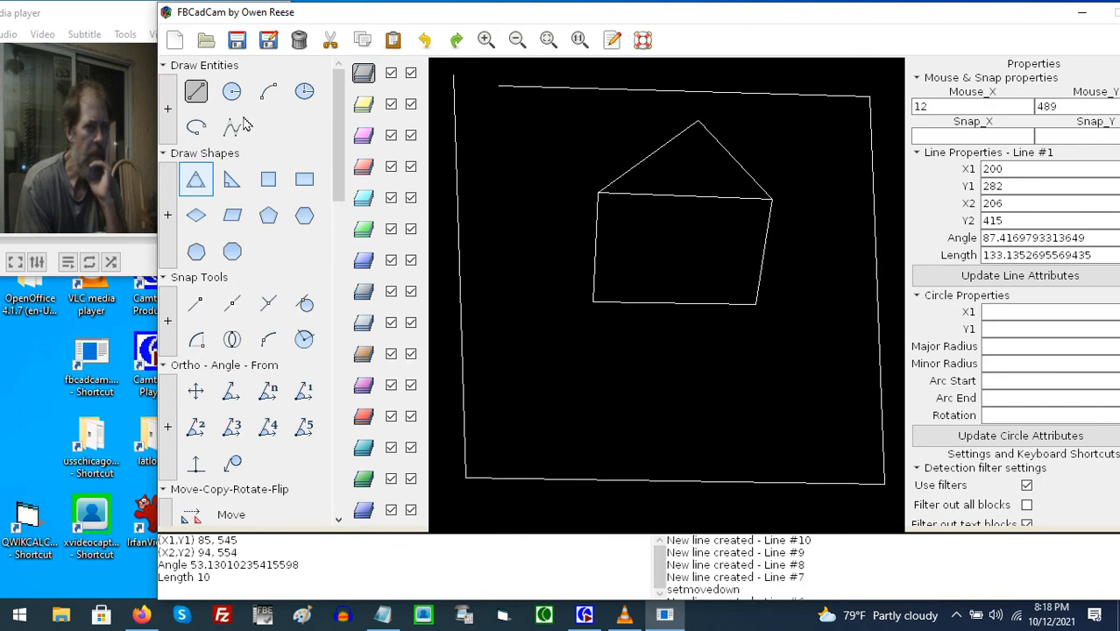
pyautogui.click(195, 91)
# - Select only the house inside the frame and move it about 50 units left and 93 units down
pyautogui.moveTo(553, 105); pyautogui.dragTo(796, 355)
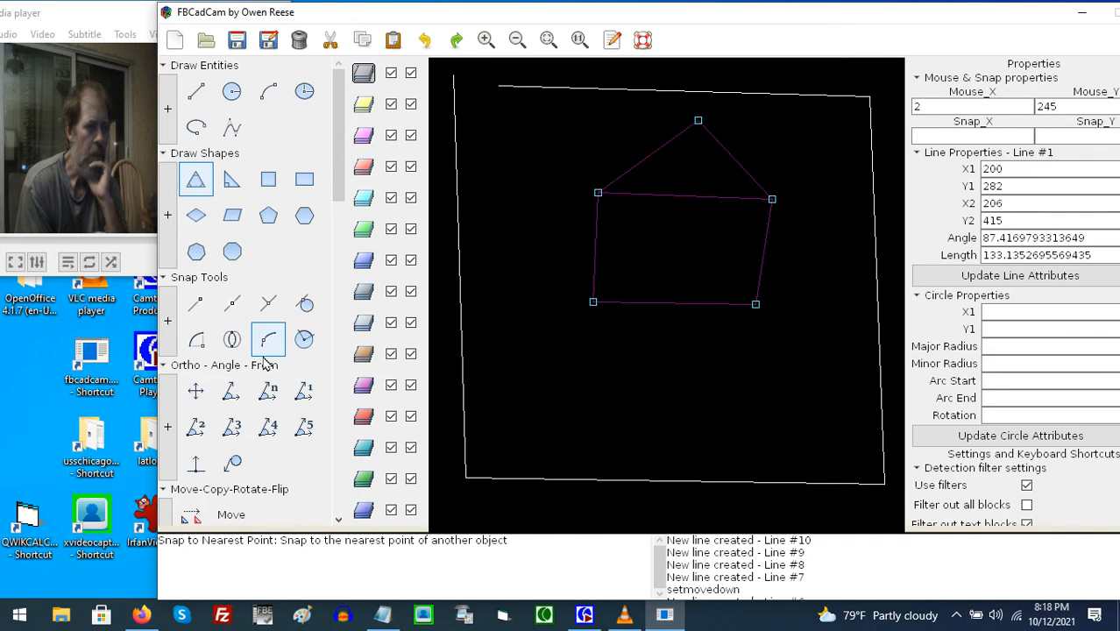
pyautogui.scroll(-2, 233, 368)
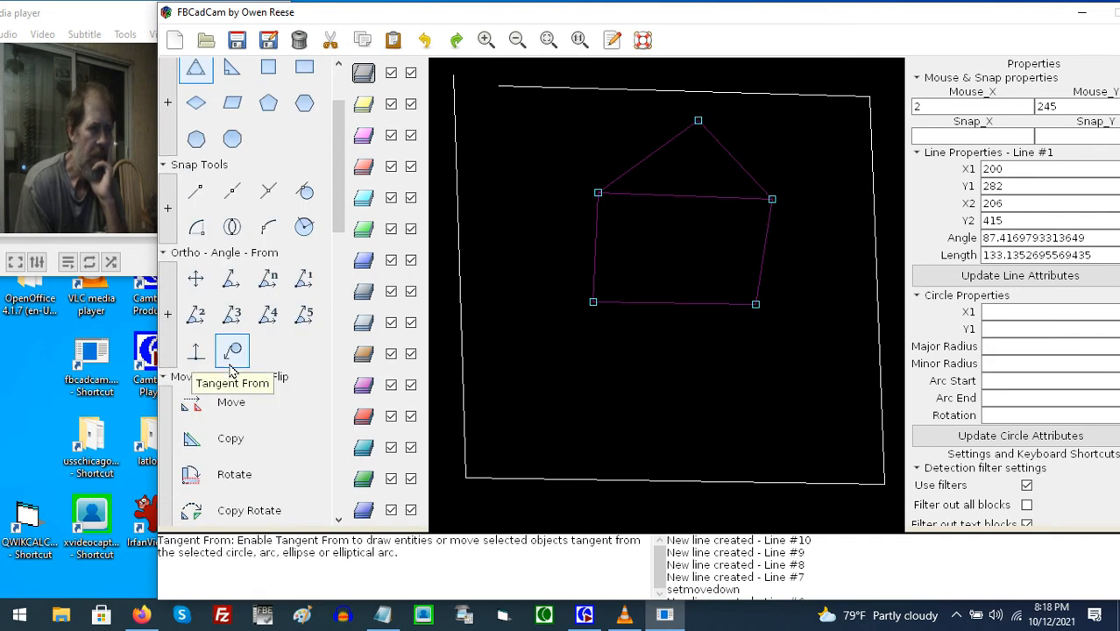
pyautogui.scroll(-2, 232, 368)
pyautogui.click(191, 291)
pyautogui.click(658, 229)
pyautogui.click(617, 306)
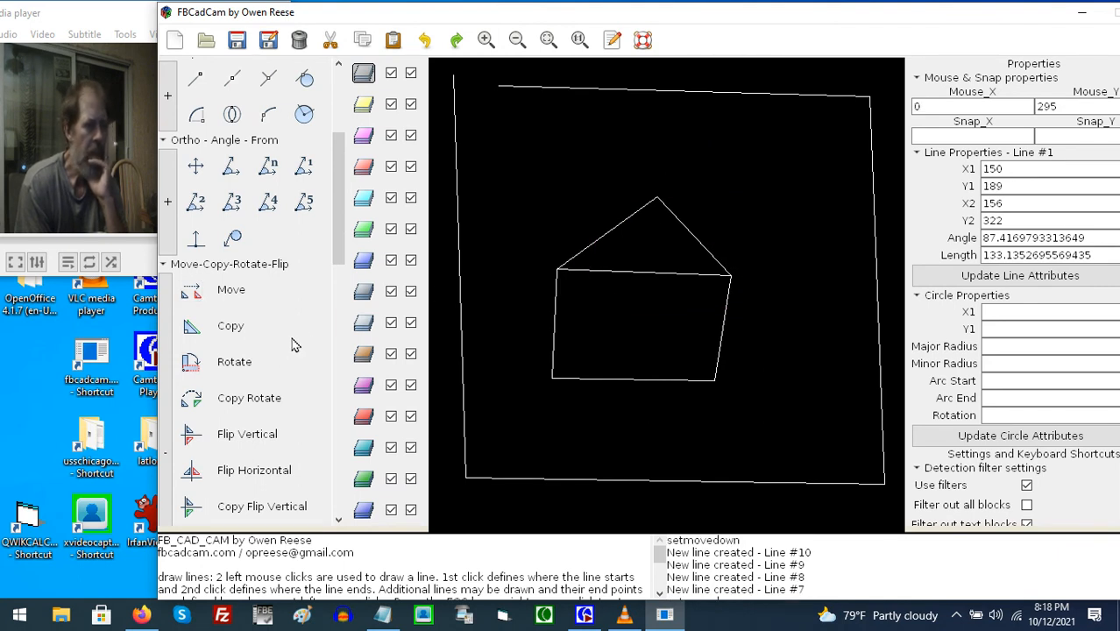
# - Copy the house four times, placing the copies so they overlap around the original, and clear the selection
pyautogui.click(193, 329)
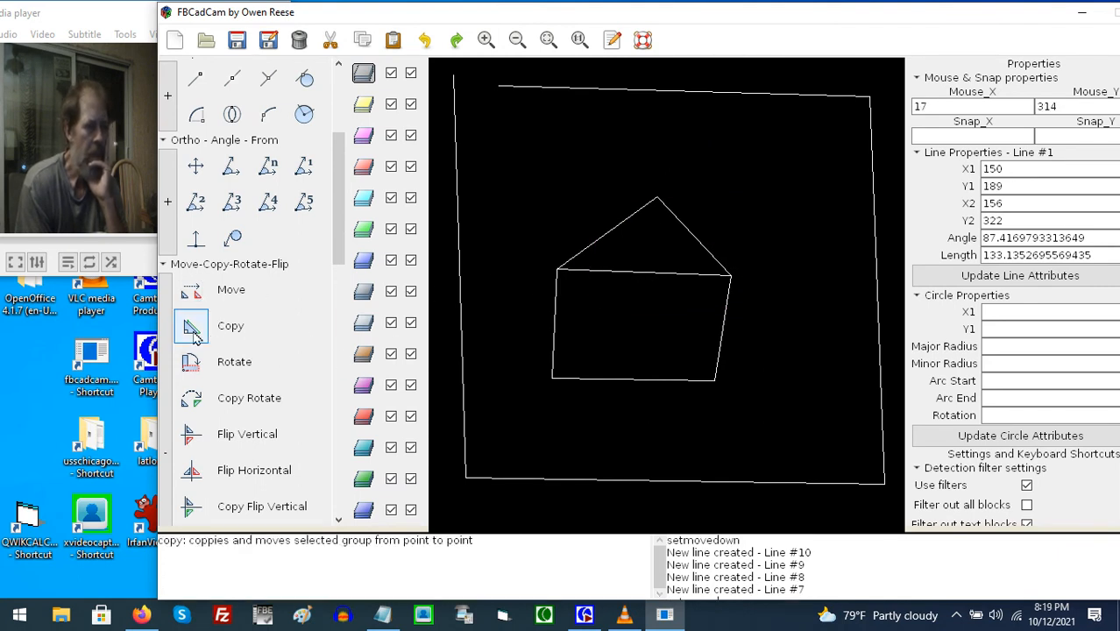
pyautogui.moveTo(516, 186); pyautogui.dragTo(781, 438)
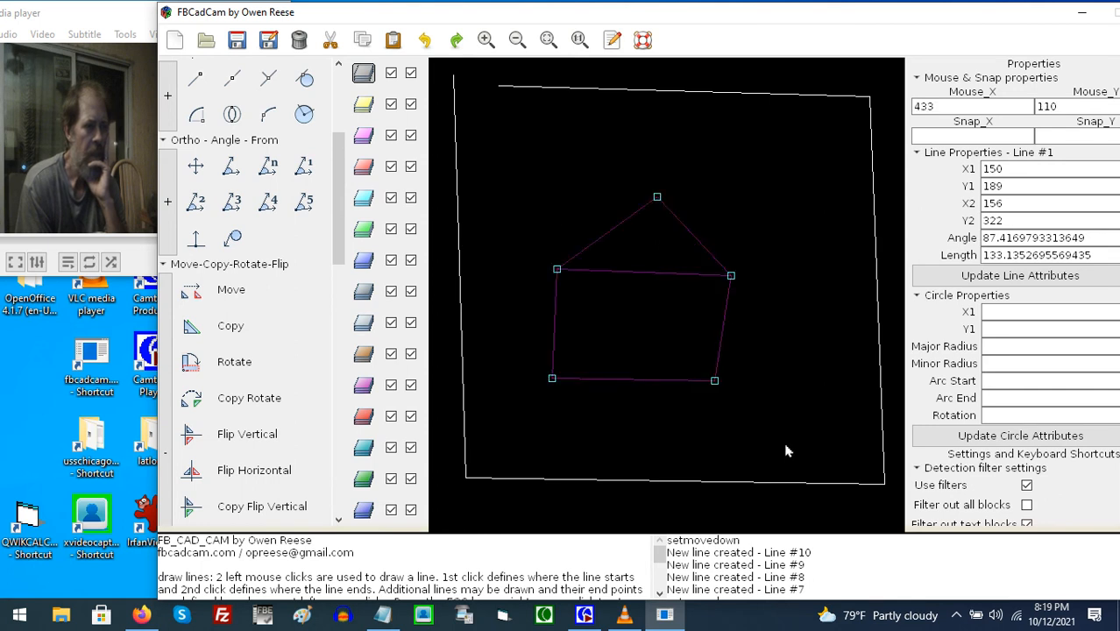
pyautogui.click(193, 326)
pyautogui.moveTo(574, 431); pyautogui.dragTo(642, 427)
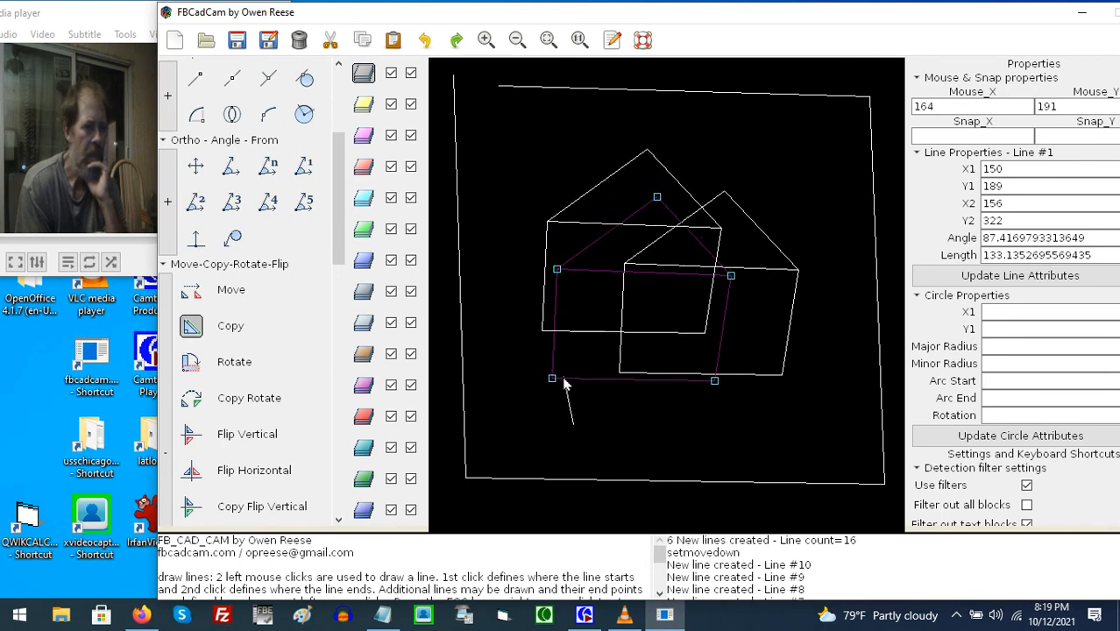
pyautogui.click(568, 389)
pyautogui.click(544, 421)
pyautogui.click(628, 450)
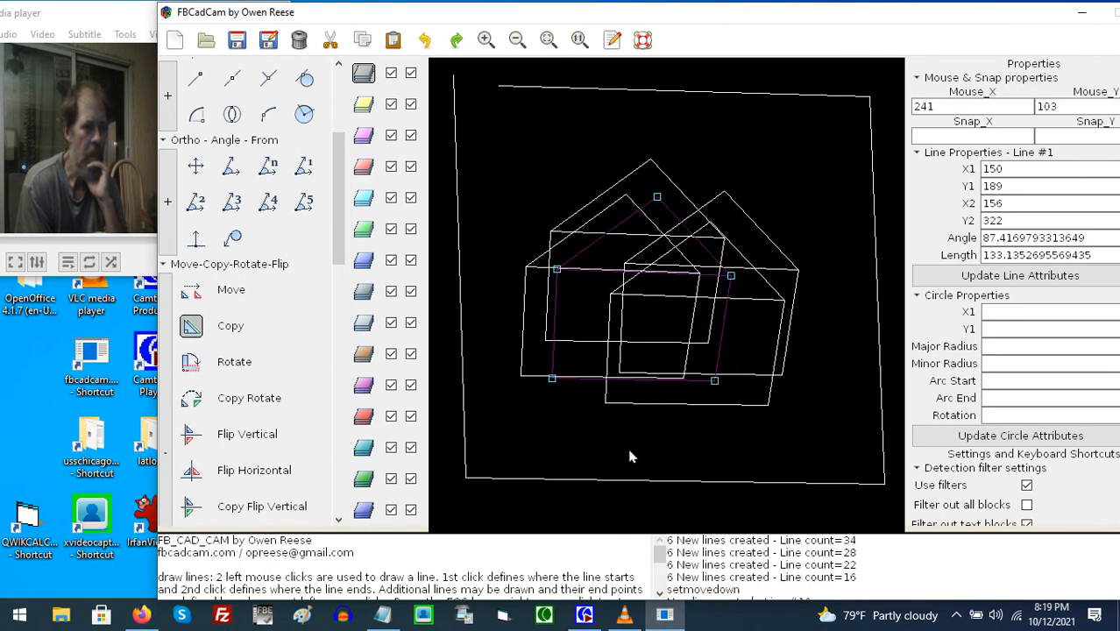
pyautogui.rightClick(692, 425)
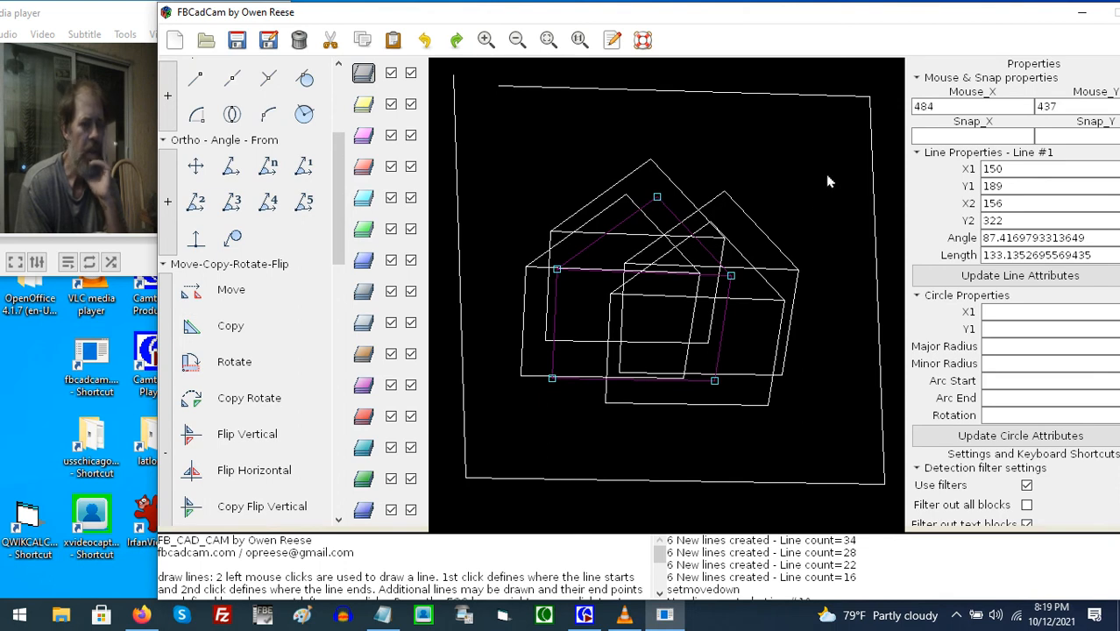
pyautogui.press('Escape')
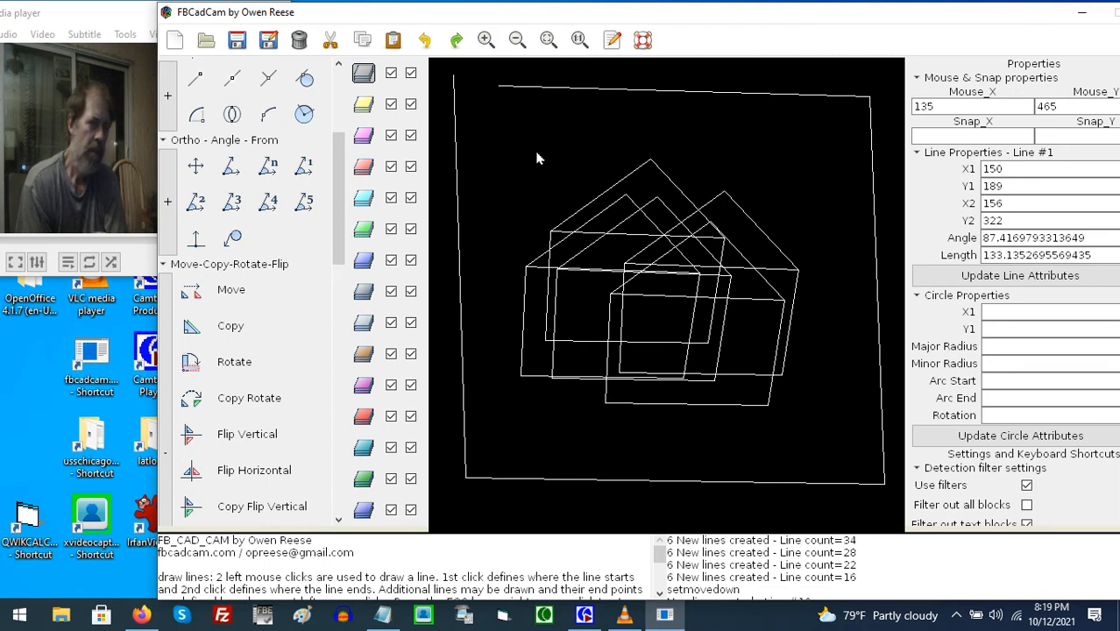
# - Select all five overlapping houses and rotate them together about 38 degrees counterclockwise around a pivot near their centre
pyautogui.moveTo(498, 137); pyautogui.dragTo(828, 455)
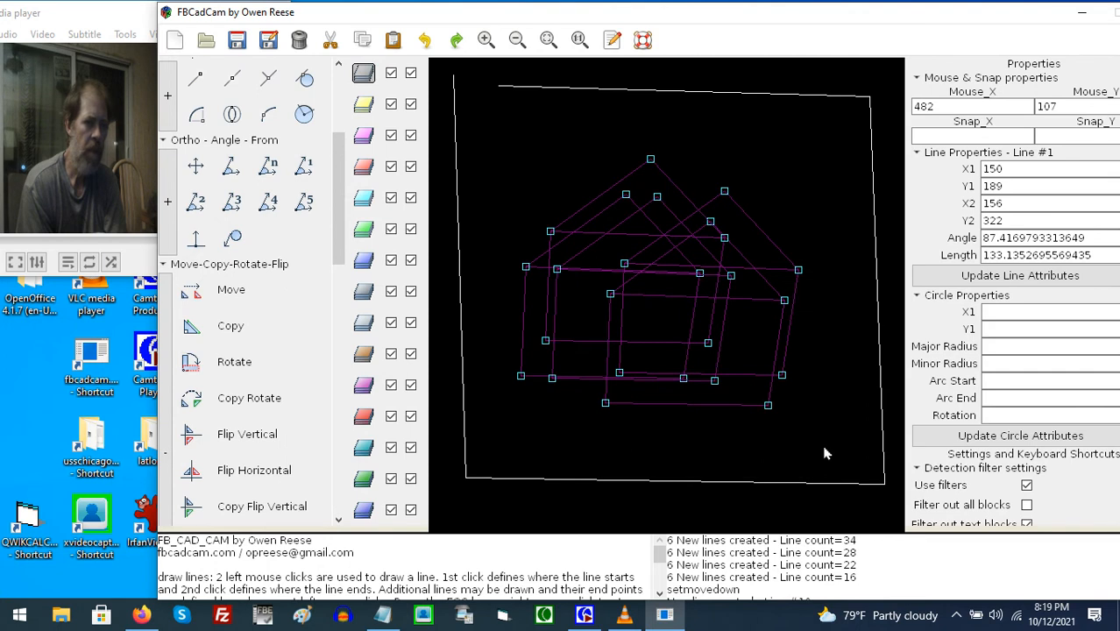
pyautogui.click(192, 363)
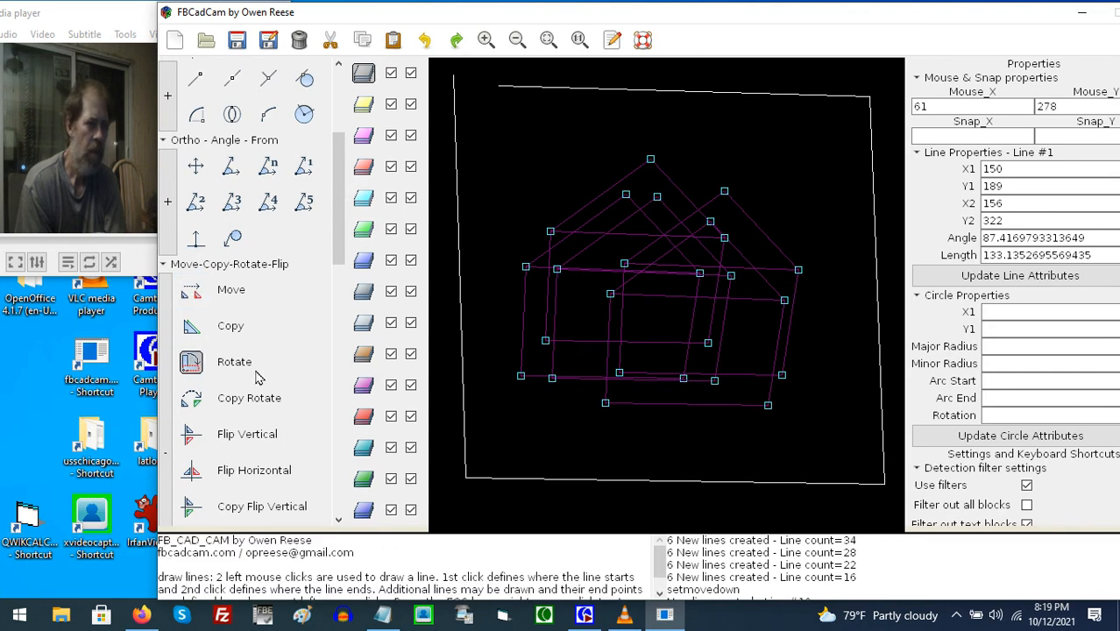
pyautogui.click(663, 307)
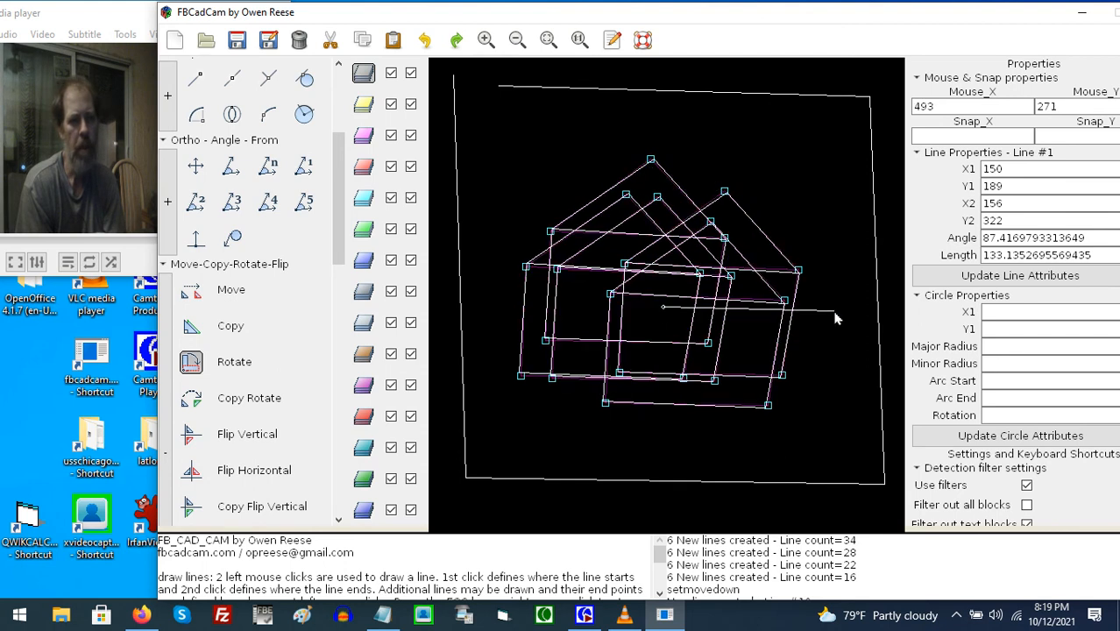
pyautogui.click(805, 206)
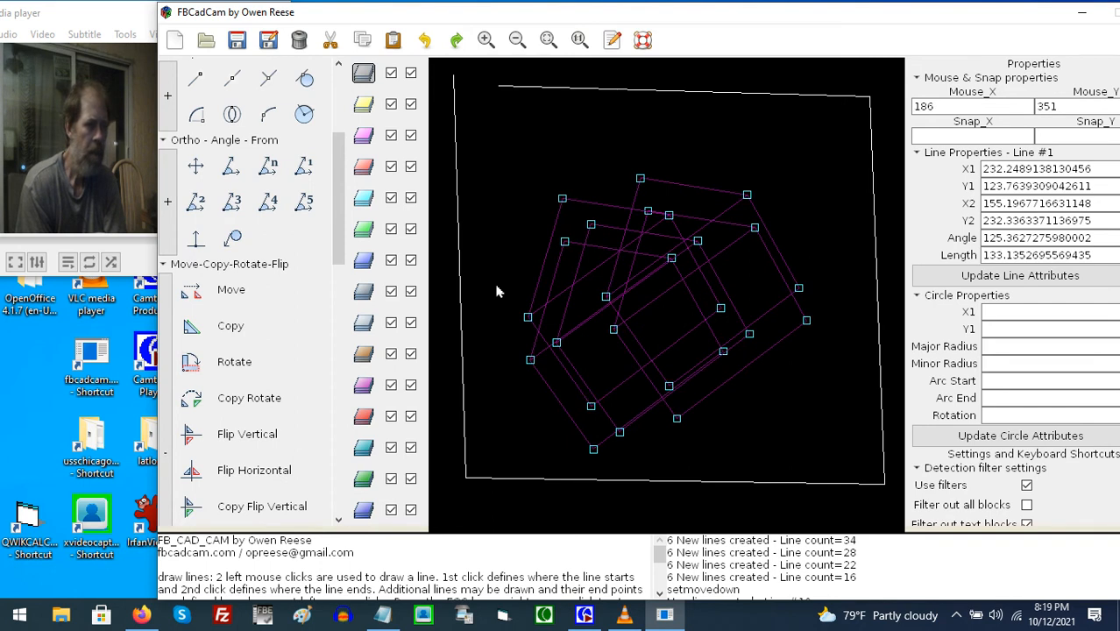
# - Use Copy Rotate to add eleven rotated copies of the selected houses around a central pivot, forming a circular pattern
pyautogui.click(193, 400)
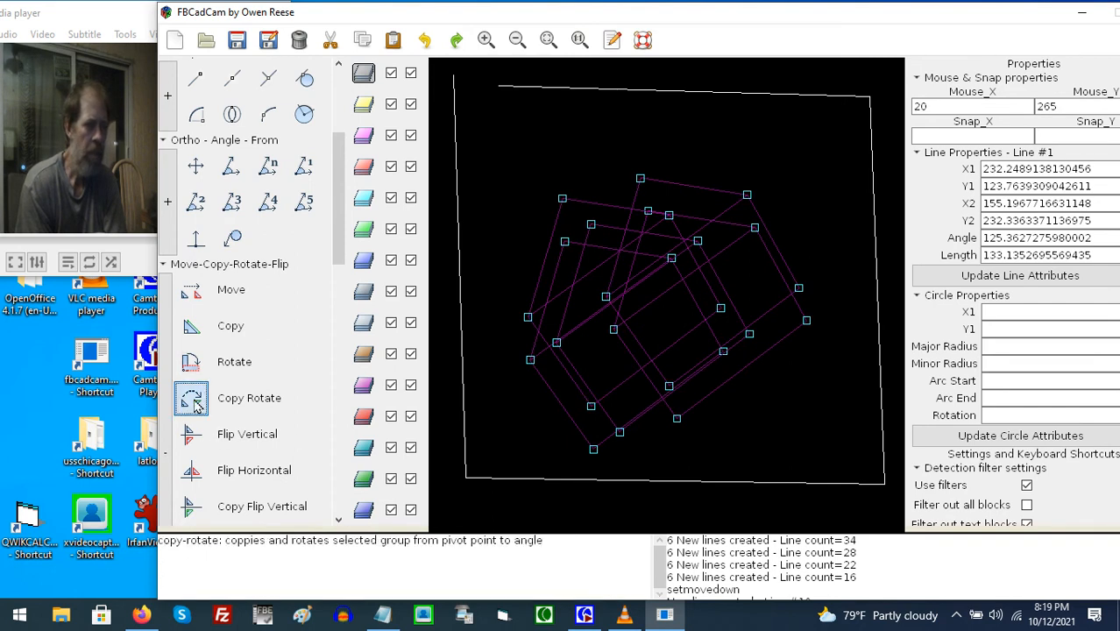
pyautogui.click(673, 308)
pyautogui.click(818, 226)
pyautogui.click(787, 180)
pyautogui.click(697, 136)
pyautogui.click(645, 134)
pyautogui.click(595, 148)
pyautogui.click(593, 144)
pyautogui.click(558, 158)
pyautogui.click(531, 185)
pyautogui.click(510, 215)
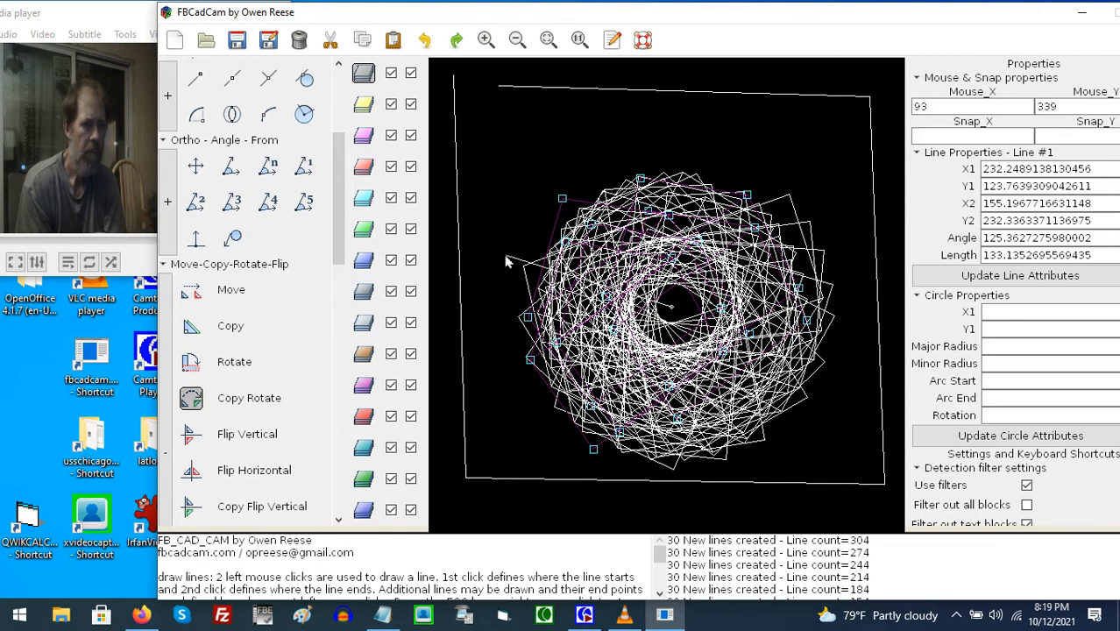
pyautogui.click(506, 273)
pyautogui.click(505, 342)
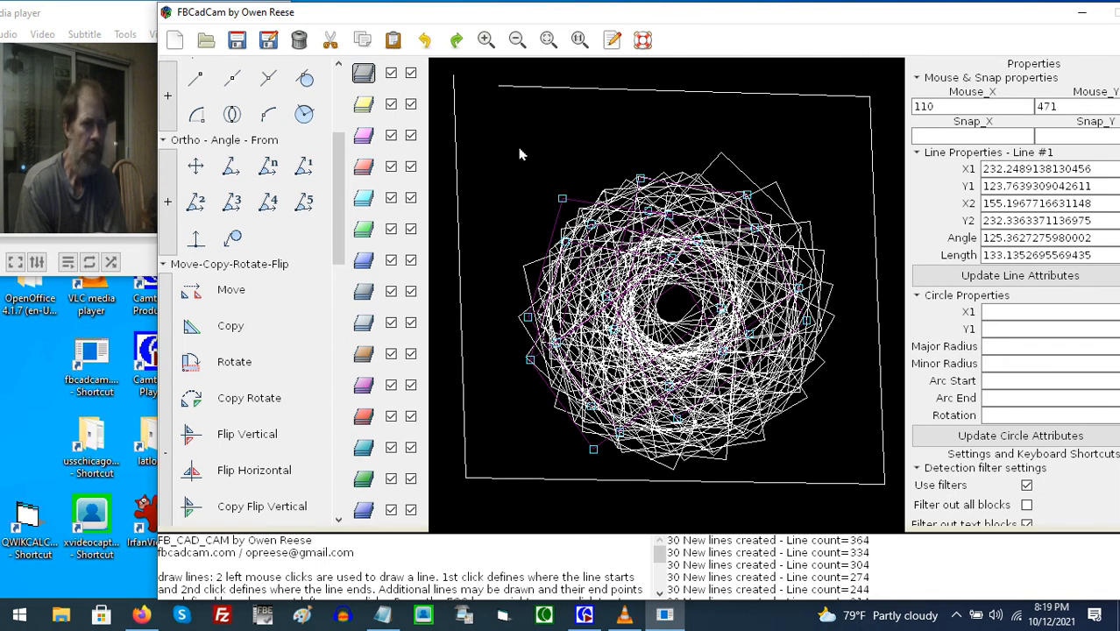
# - Select the entire circular pattern inside the frame and delete it, keeping the frame
pyautogui.moveTo(515, 145)
pyautogui.mouseDown()
pyautogui.moveTo(862, 452)
pyautogui.moveTo(857, 487)
pyautogui.mouseUp()
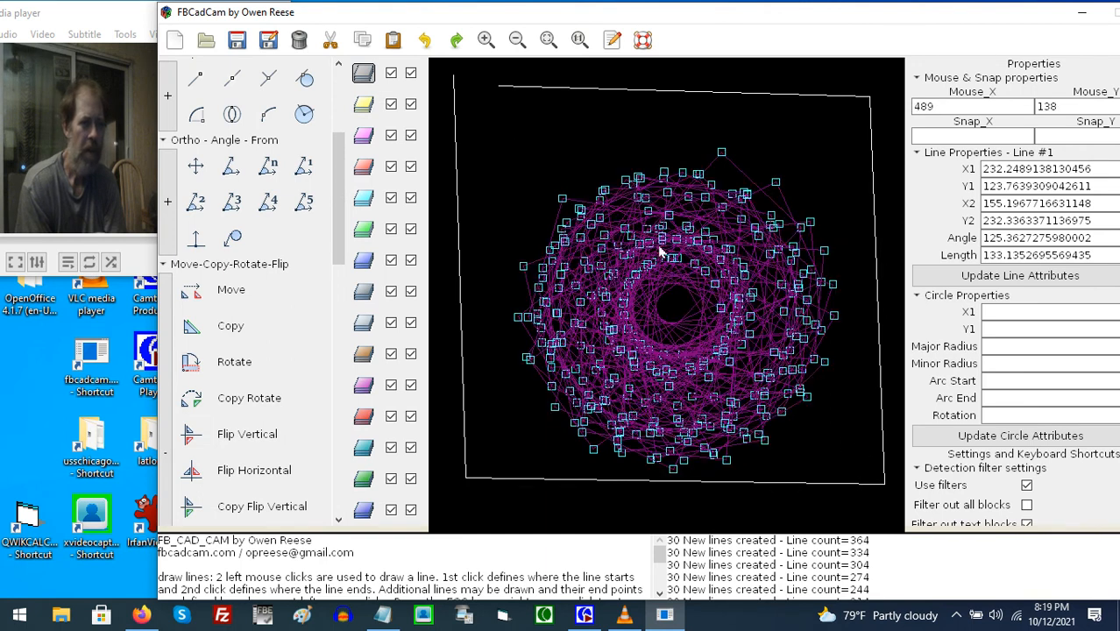
pyautogui.click(299, 39)
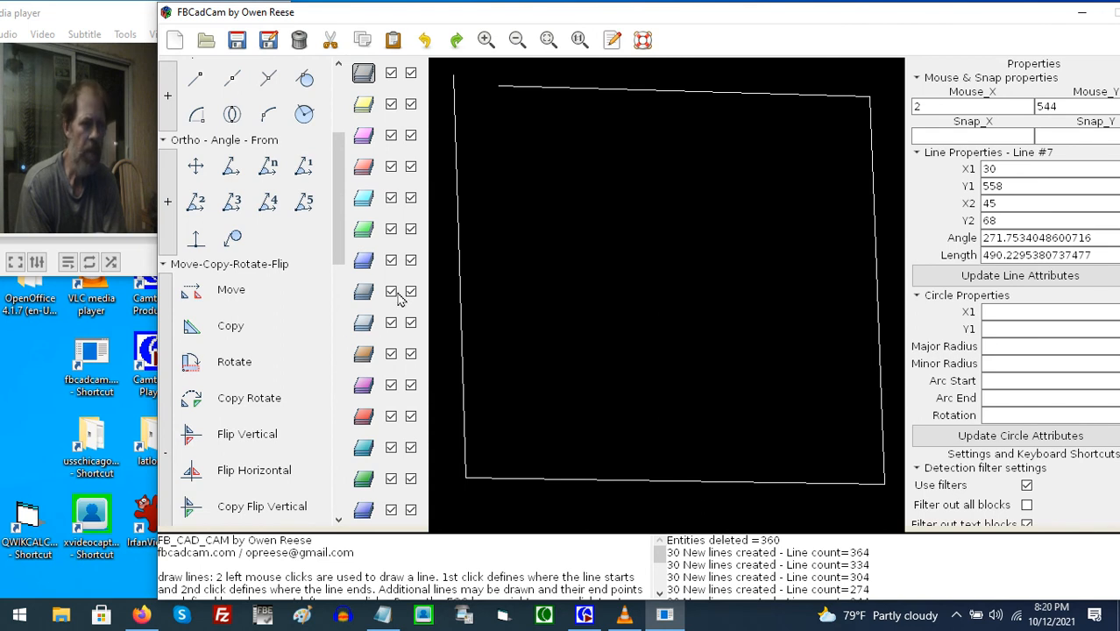
# - Draw a new house with connected lines near the frame's centre, about 120 units wide, with a peaked roof and a line across the roof's base
pyautogui.scroll(3, 211, 104)
pyautogui.click(197, 98)
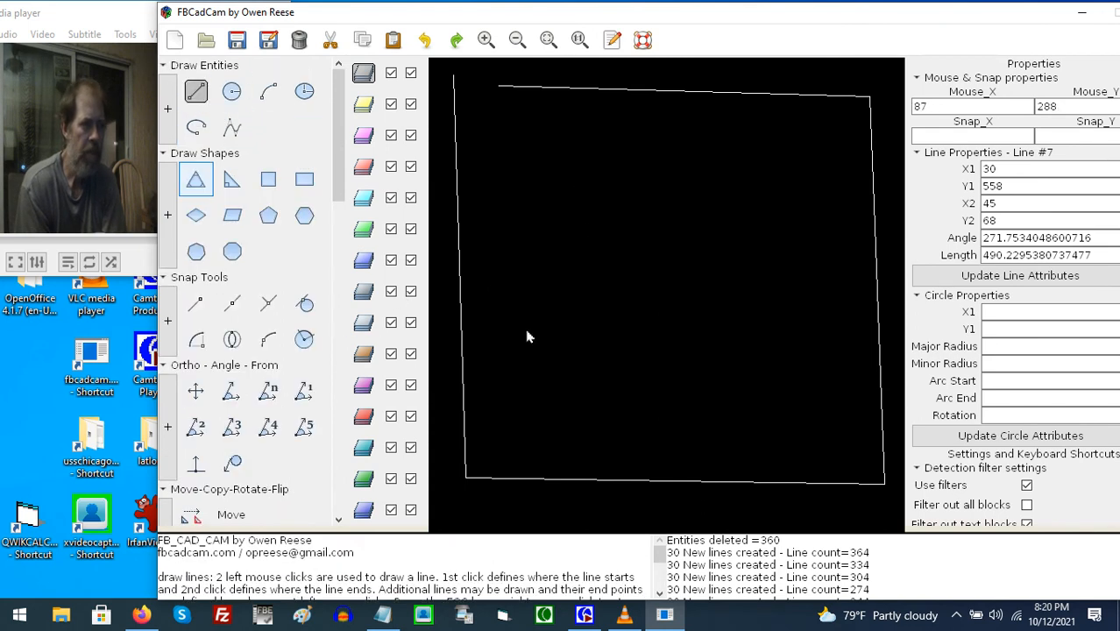
pyautogui.click(597, 344)
pyautogui.click(588, 234)
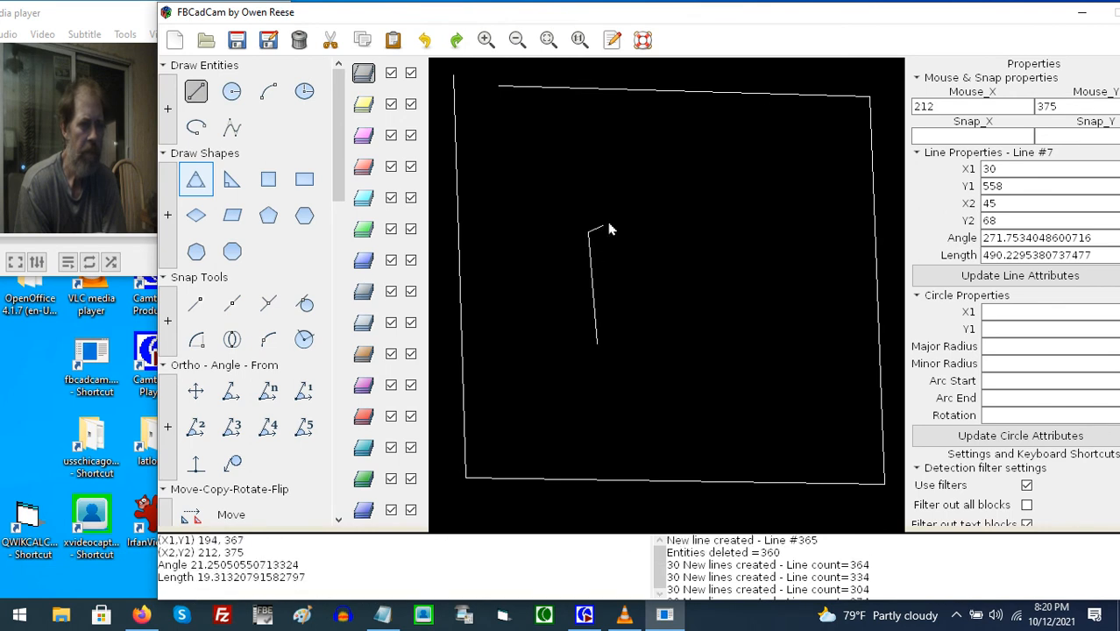
pyautogui.click(642, 176)
pyautogui.click(687, 227)
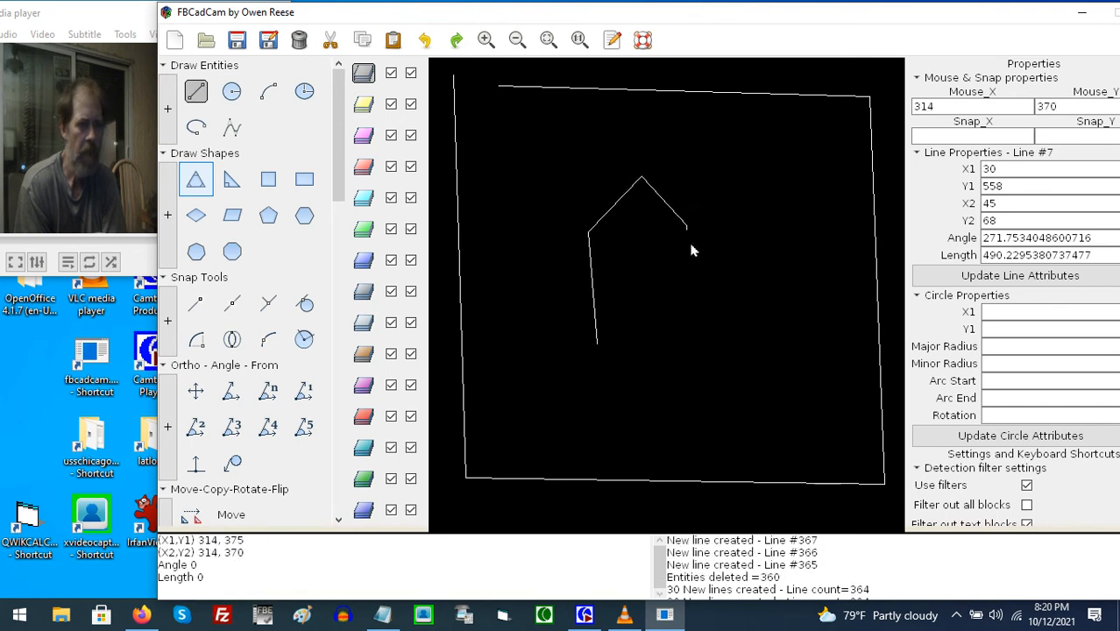
pyautogui.click(691, 342)
pyautogui.click(598, 344)
pyautogui.click(588, 234)
pyautogui.click(686, 229)
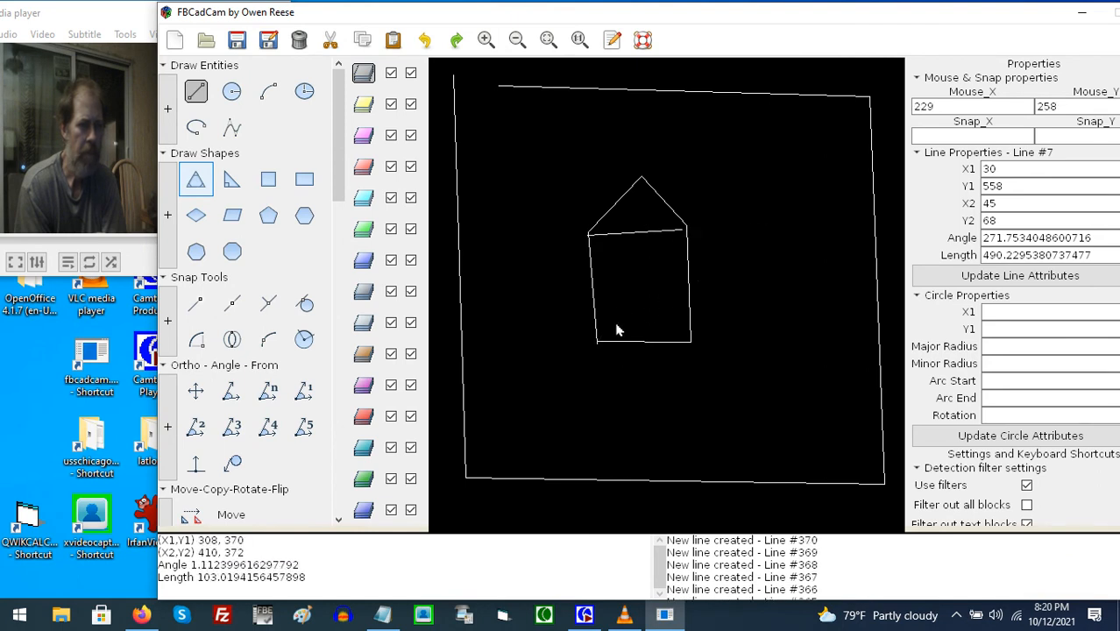
# - Draw a three-line door inside the house's left half, about 28 units wide and 74 units high, and end line drawing
pyautogui.click(613, 264)
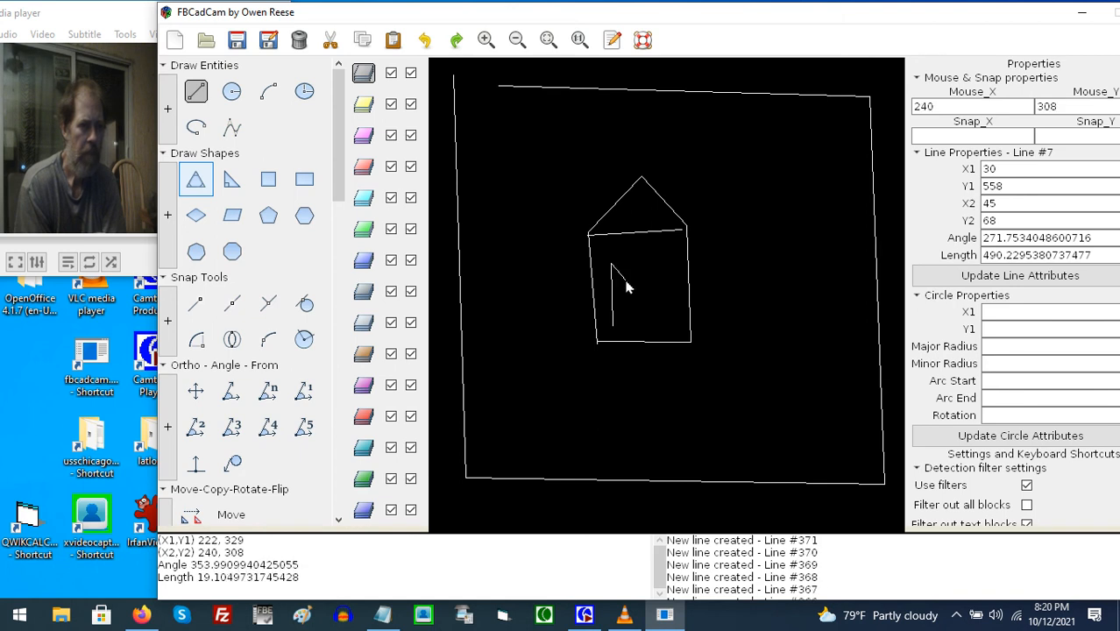
pyautogui.click(633, 263)
pyautogui.click(633, 324)
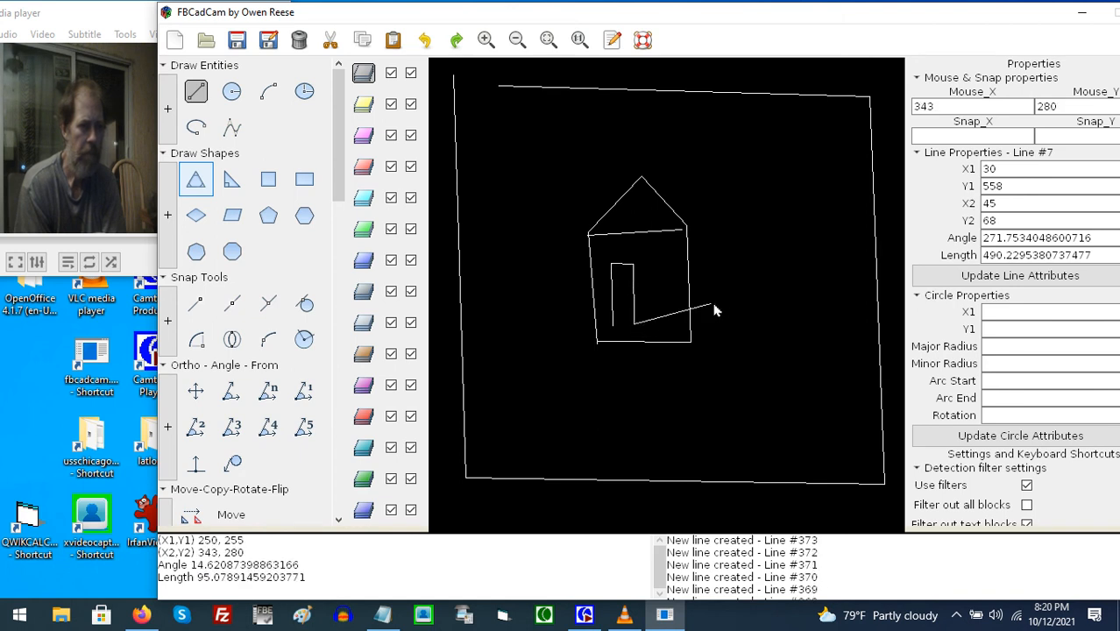
pyautogui.click(195, 91)
# - Select the whole house without the frame and flip it vertically about a point between its roof peak and the frame's top edge
pyautogui.moveTo(563, 161); pyautogui.dragTo(803, 427)
pyautogui.scroll(-4, 289, 351)
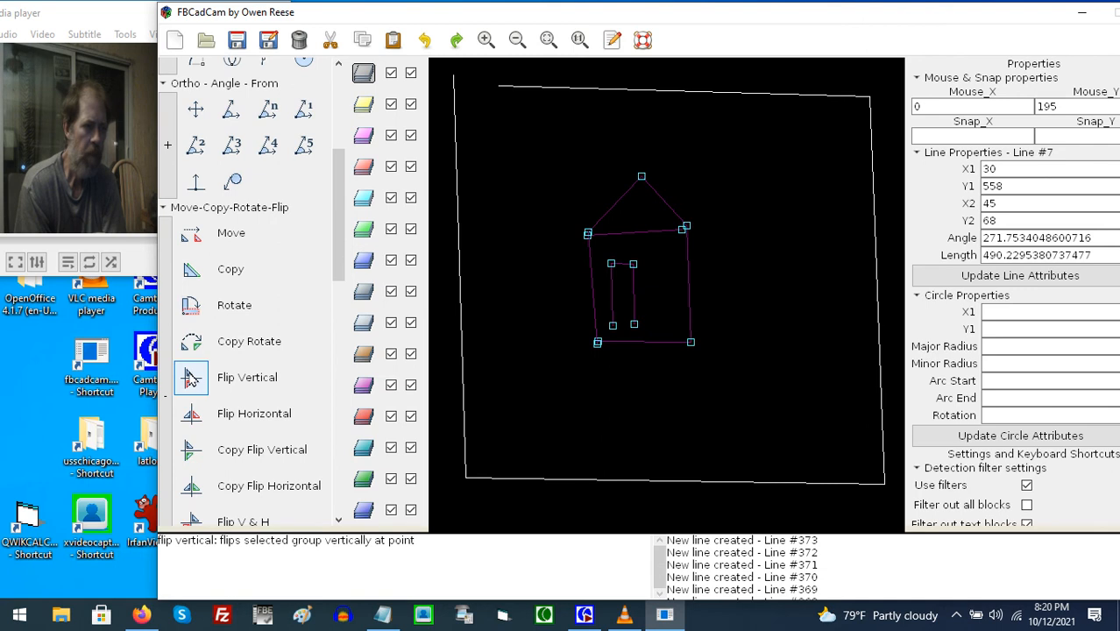
pyautogui.click(191, 379)
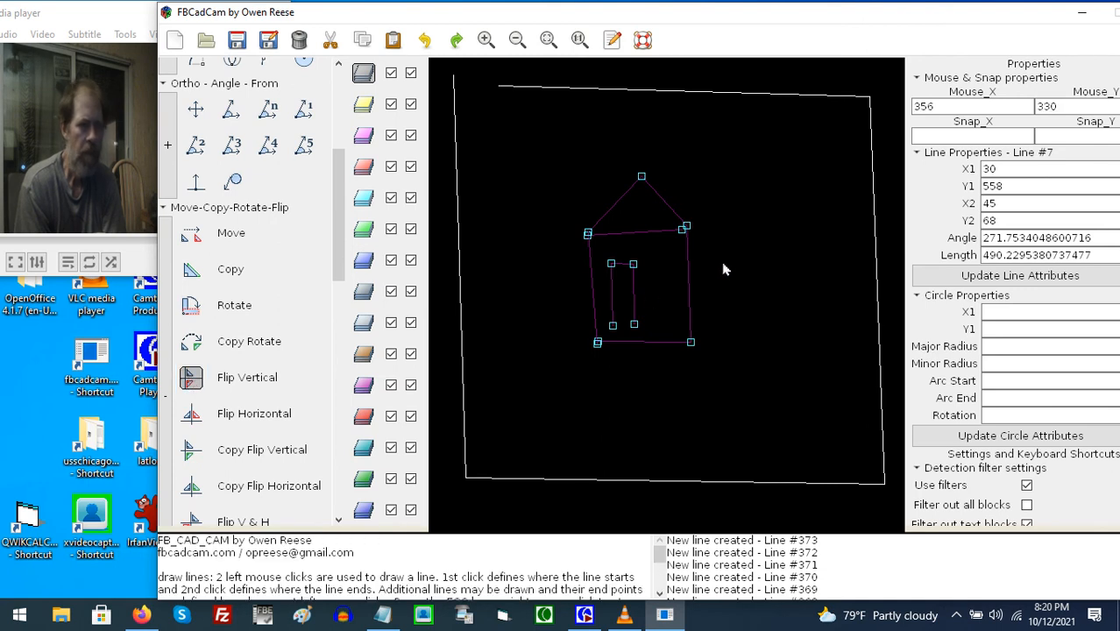
pyautogui.scroll(-3, 544, 372)
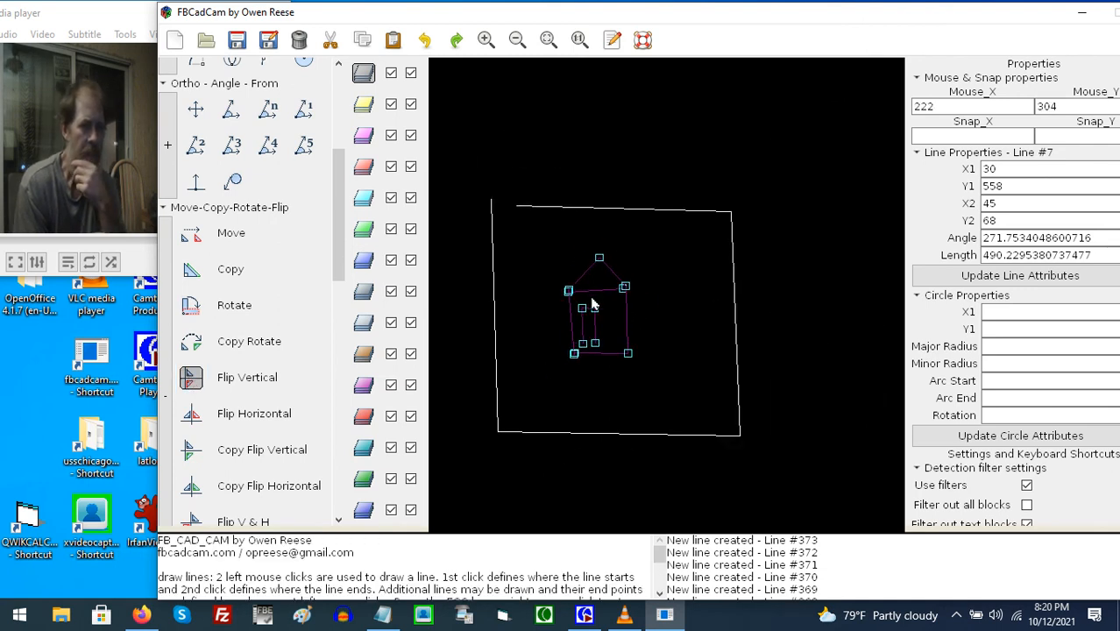
pyautogui.click(599, 234)
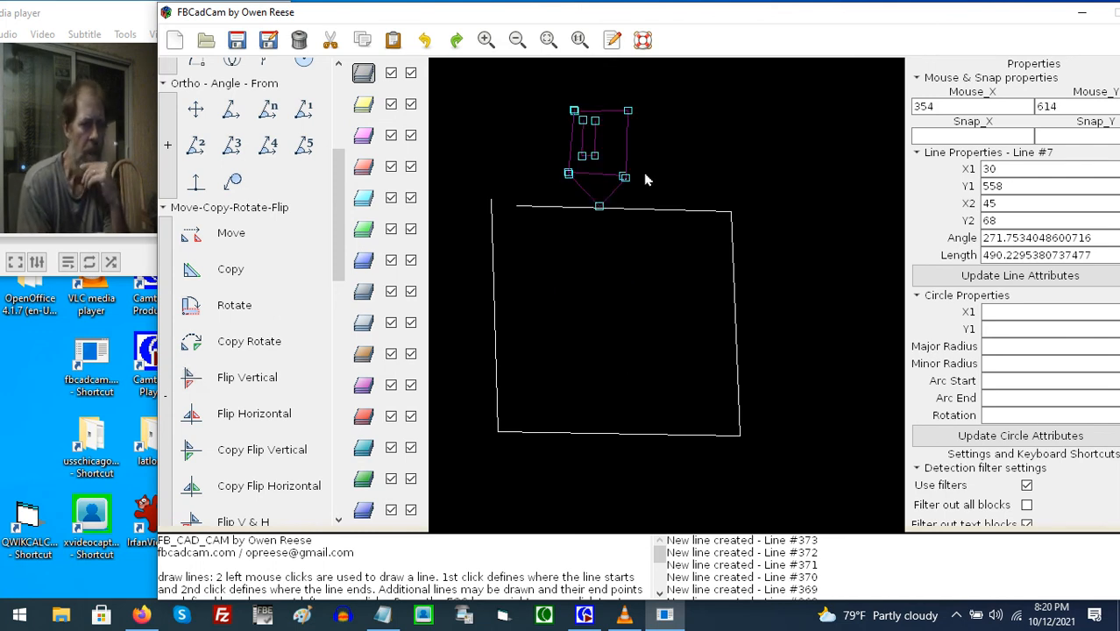
# - Flip the selected house vertically back into the frame, and flip it horizontally about a point just inside the frame's right edge
pyautogui.click(248, 378)
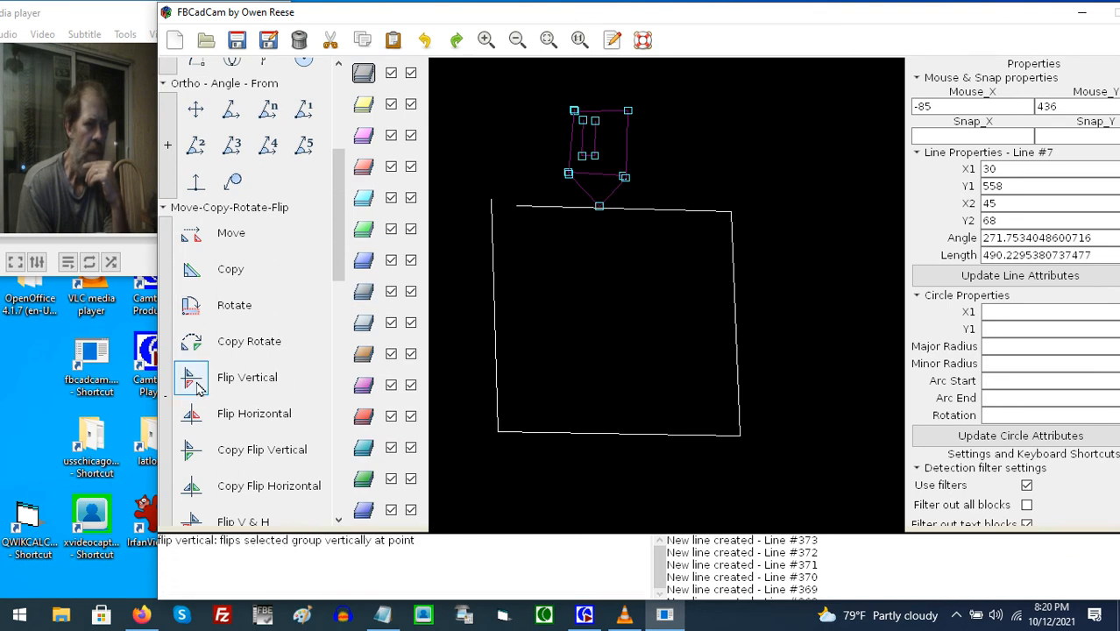
pyautogui.click(596, 245)
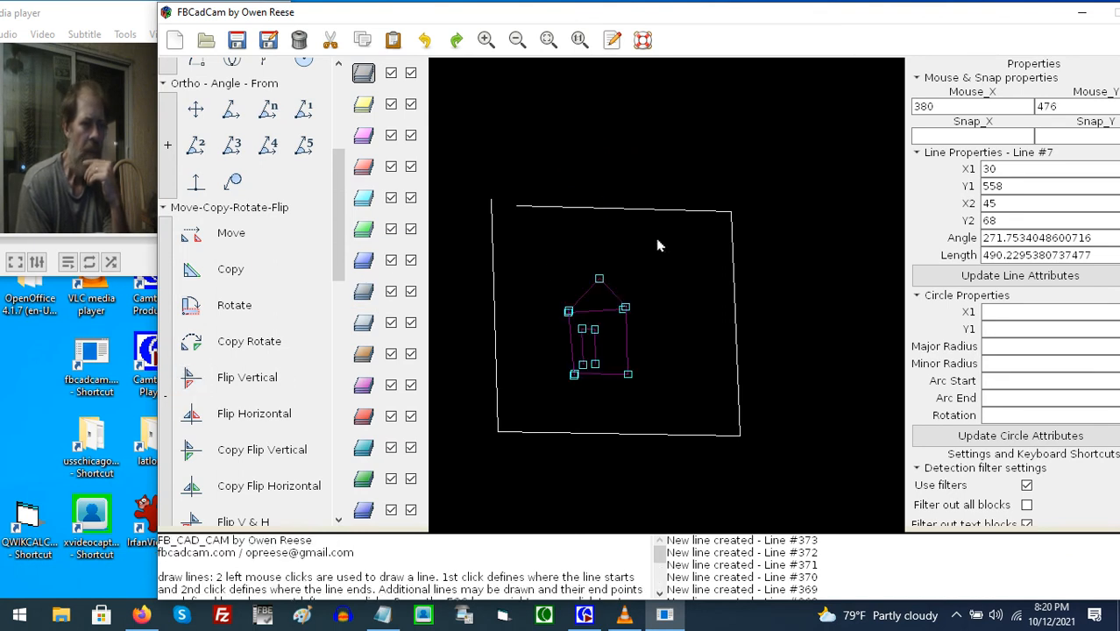
pyautogui.click(202, 416)
pyautogui.click(202, 416)
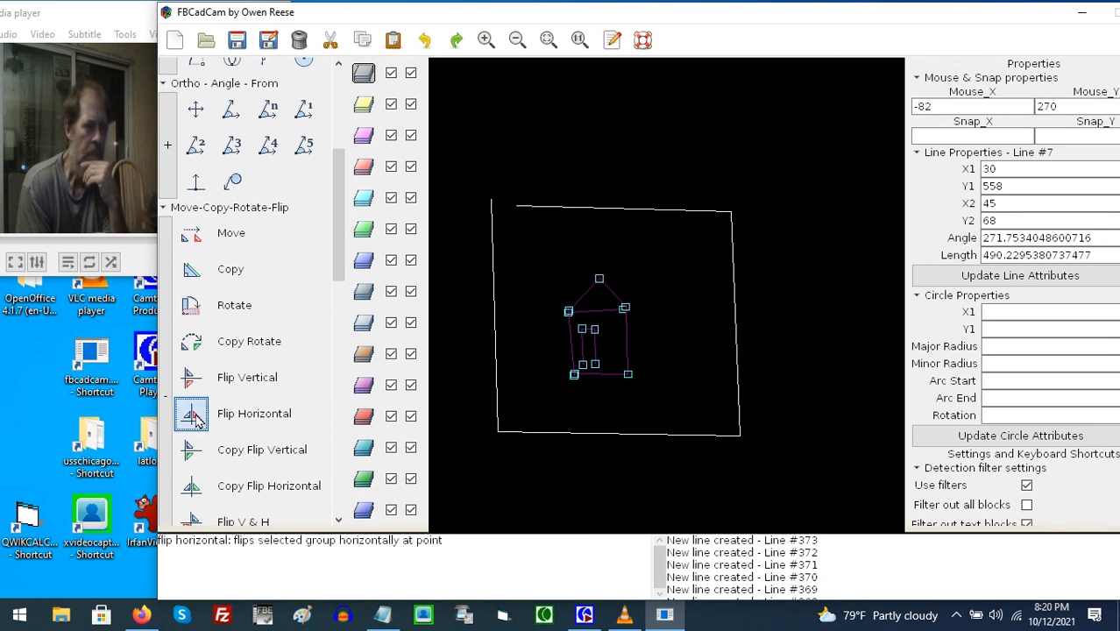
pyautogui.click(707, 329)
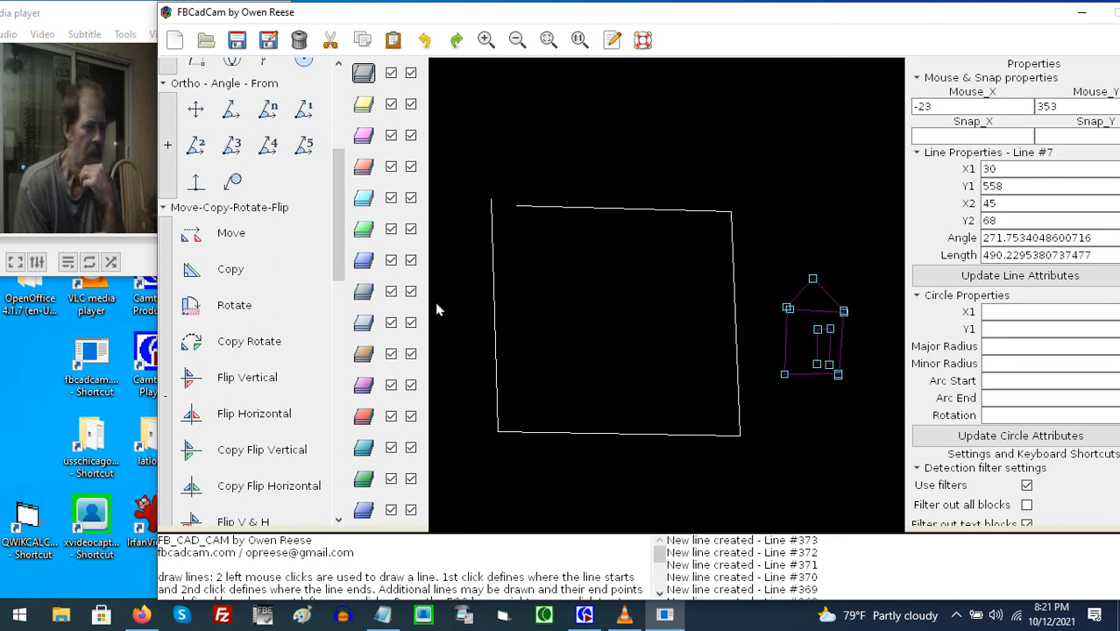
# - Use Copy Flip Horizontal to mirror a copy of the selected house into the frame, about a point just inside its right edge
pyautogui.scroll(-3, 267, 351)
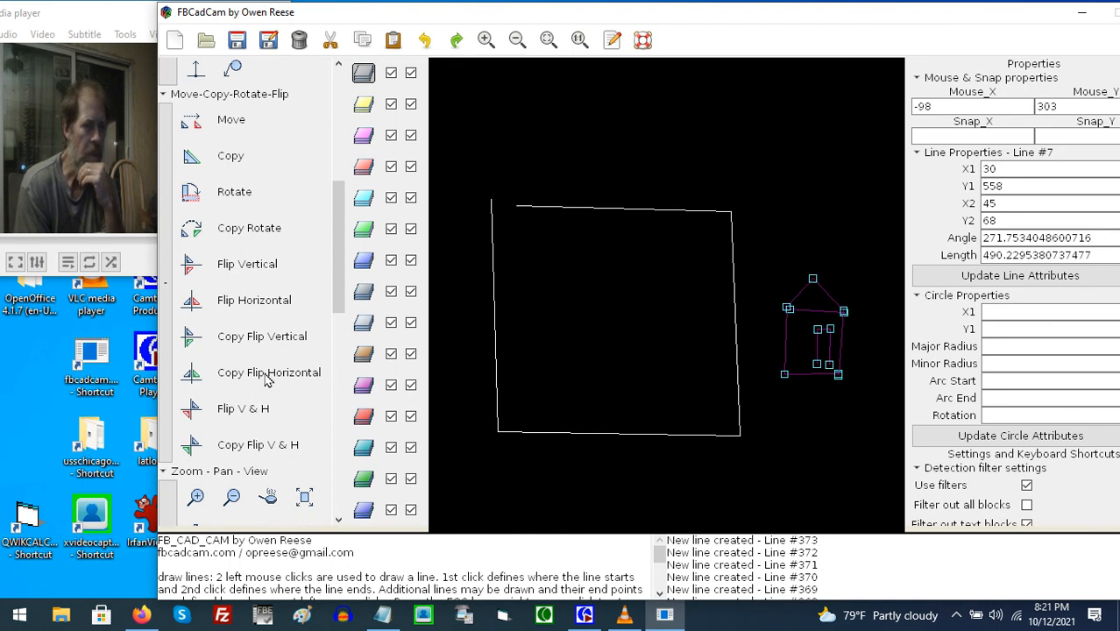
pyautogui.click(191, 373)
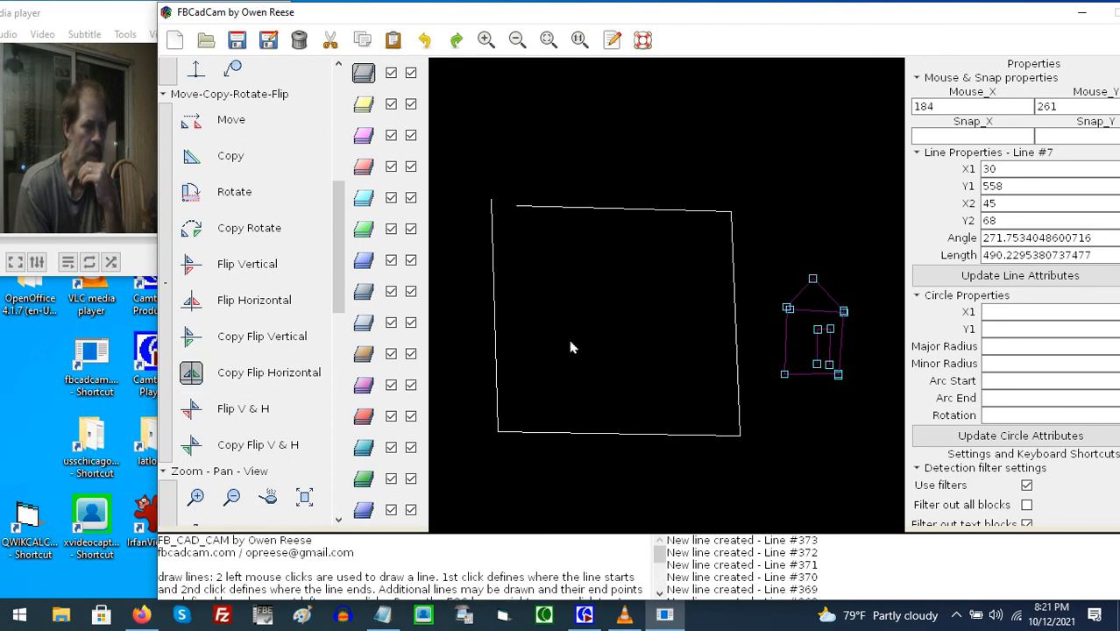
pyautogui.click(711, 337)
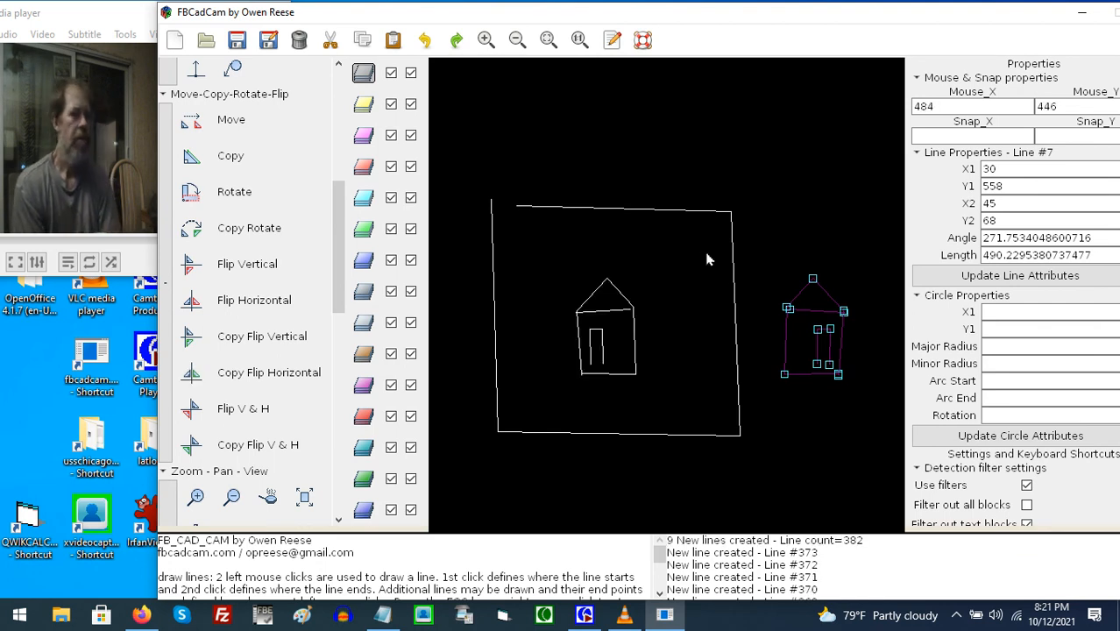
# - Use Copy Flip V & H to add an upside-down, mirrored house above the frame, flipping about the frame's upper-right corner
pyautogui.scroll(-1, 254, 353)
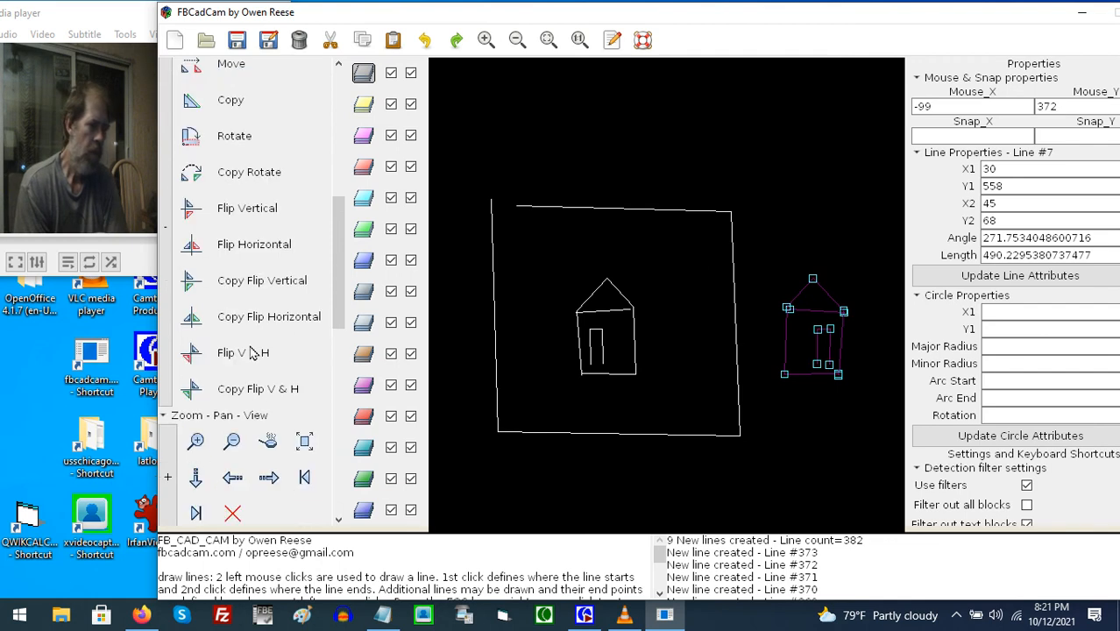
pyautogui.scroll(-1, 253, 322)
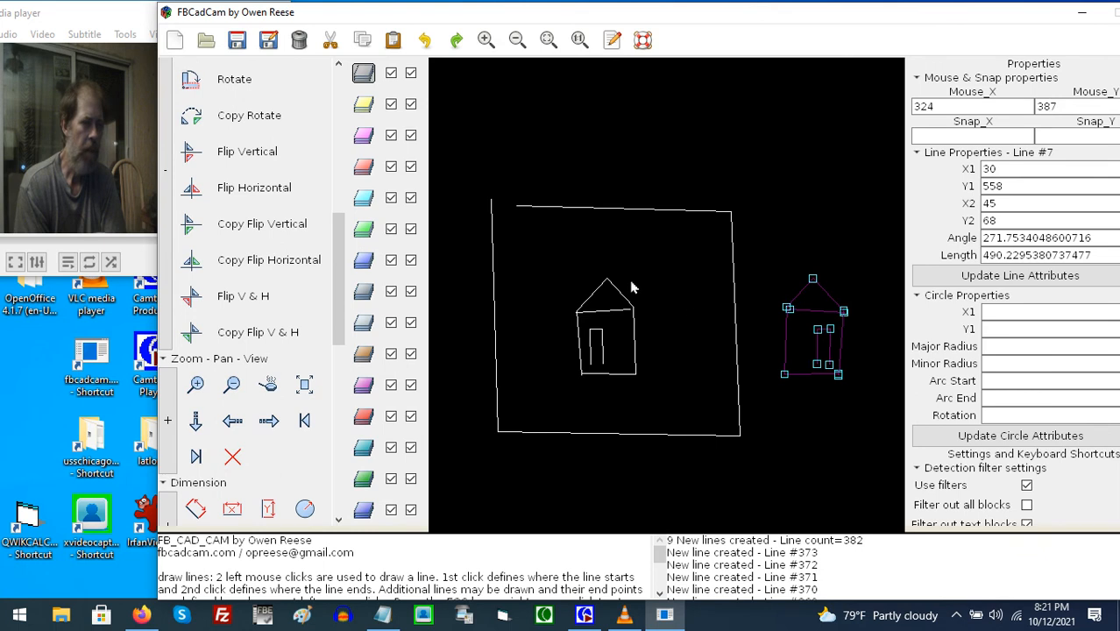
pyautogui.click(204, 337)
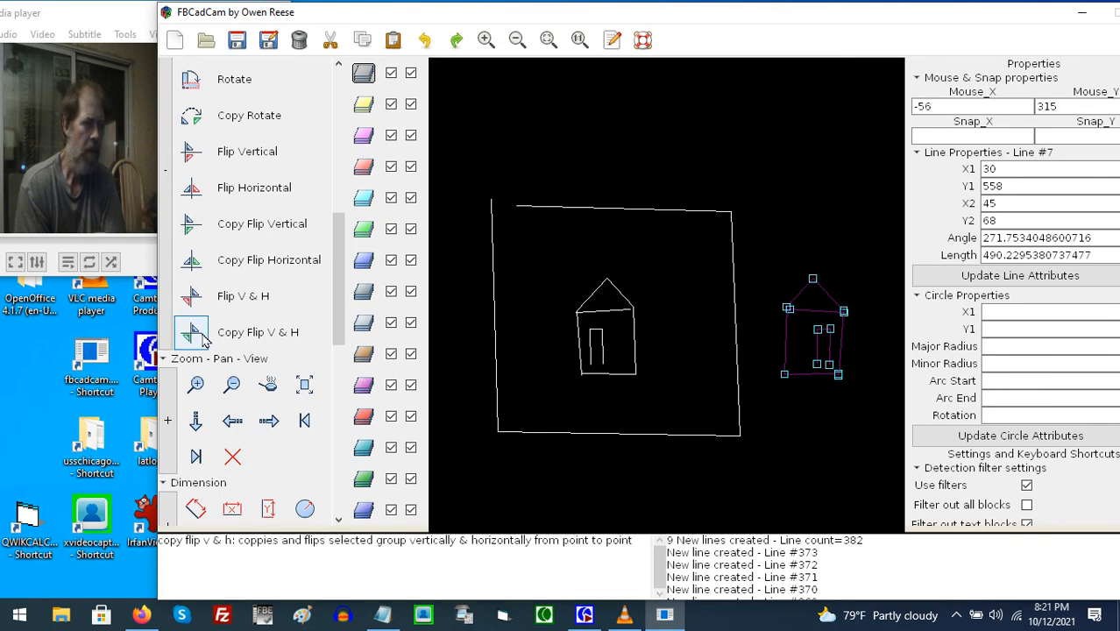
pyautogui.click(208, 339)
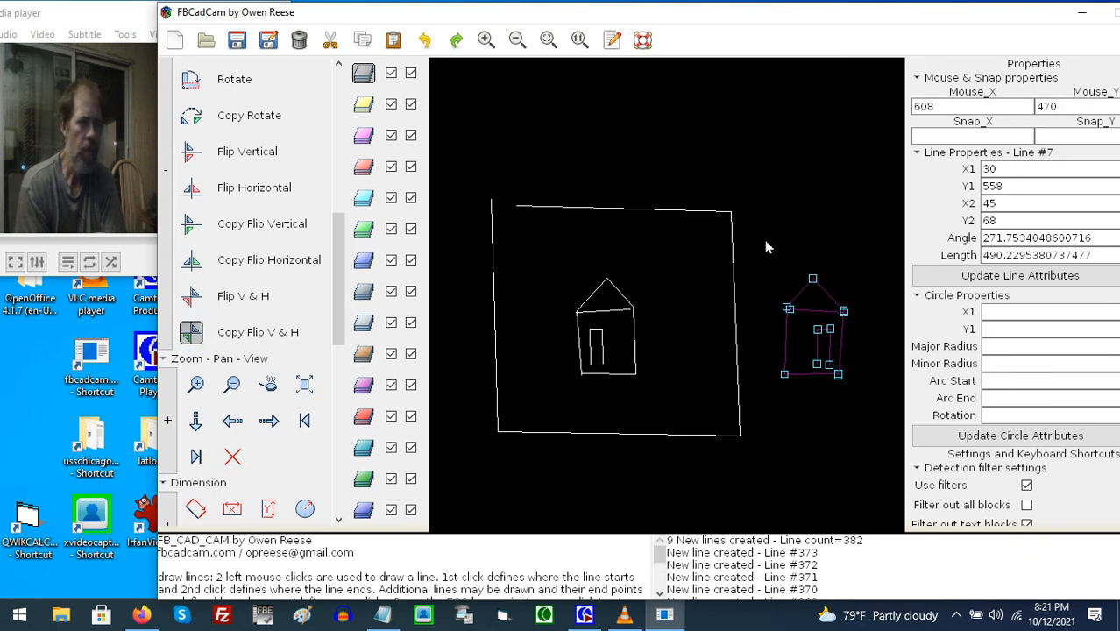
pyautogui.click(736, 206)
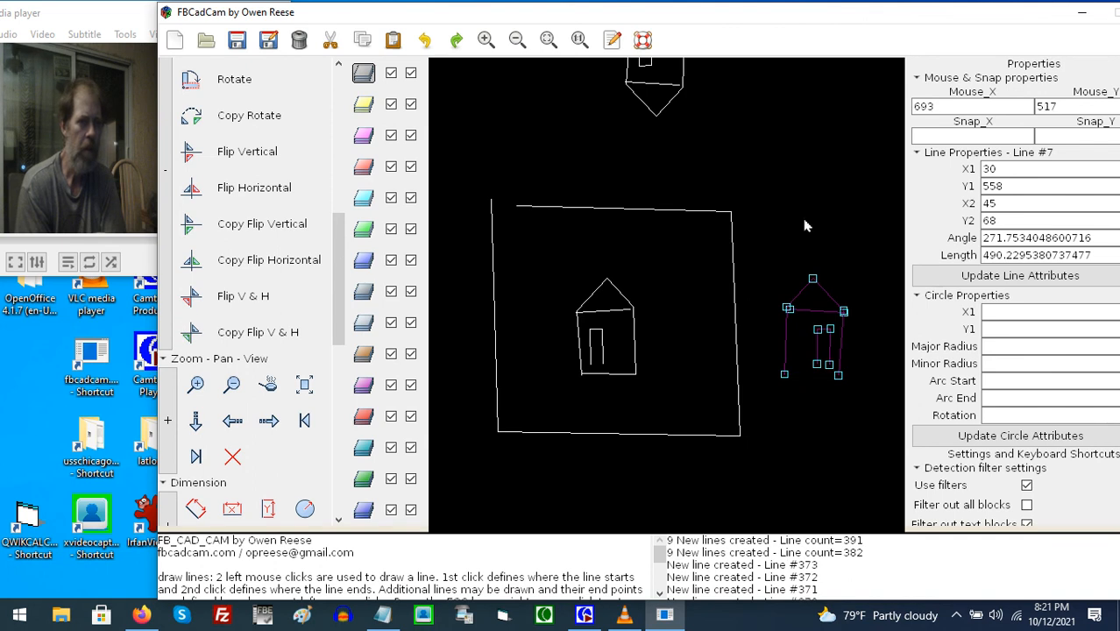
pyautogui.scroll(-2, 662, 250)
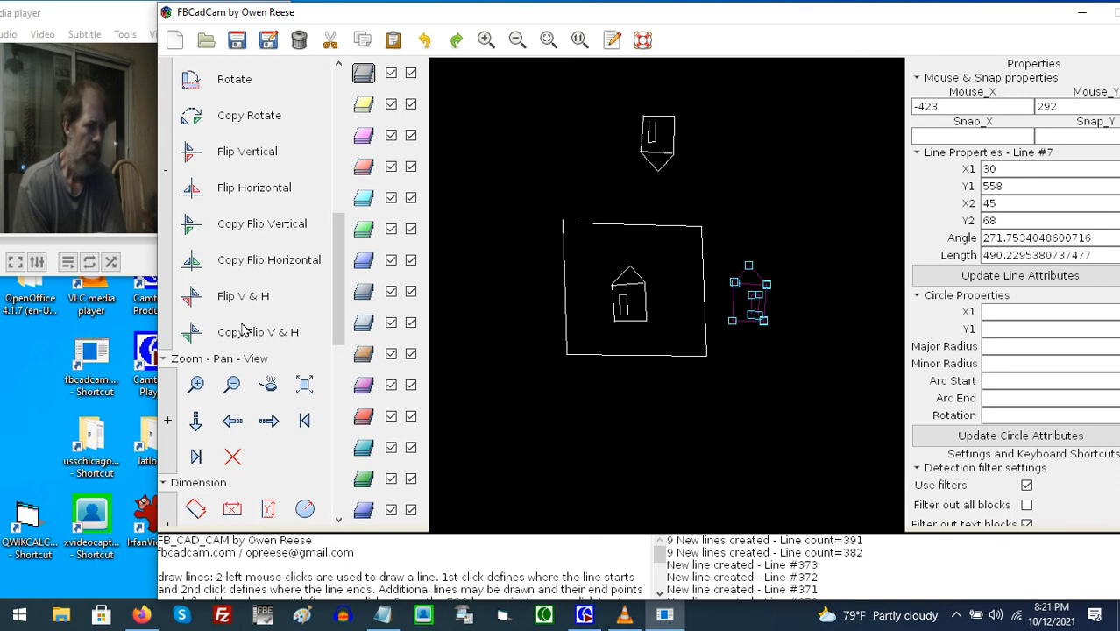
# - Show the named view tools, zoom the drawing in and out around the three houses, and clear the selection
pyautogui.scroll(-1, 245, 328)
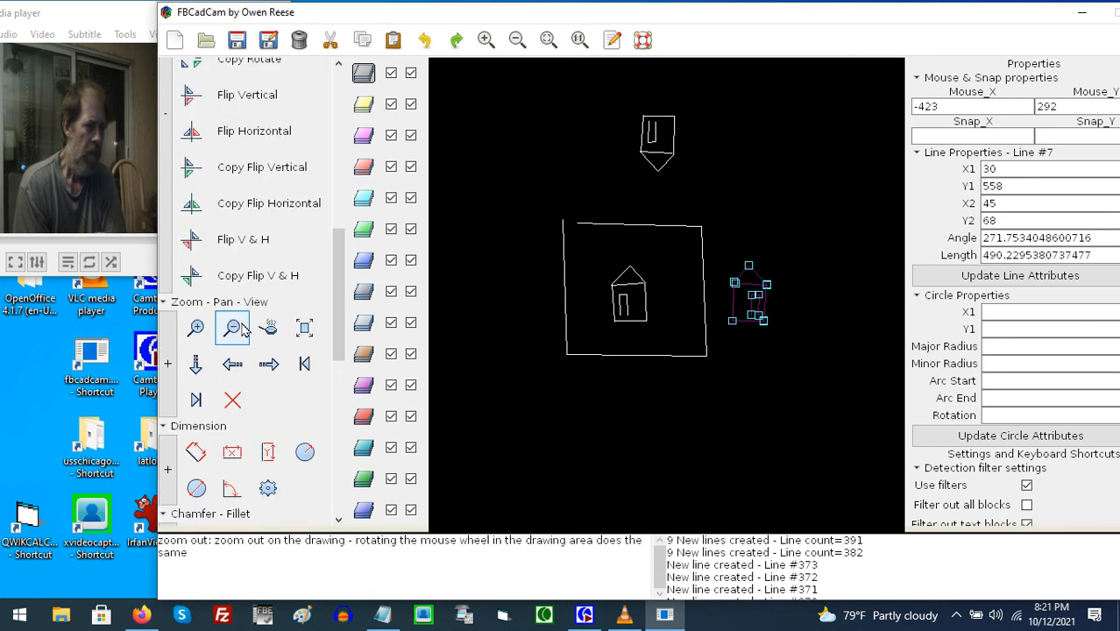
pyautogui.click(166, 364)
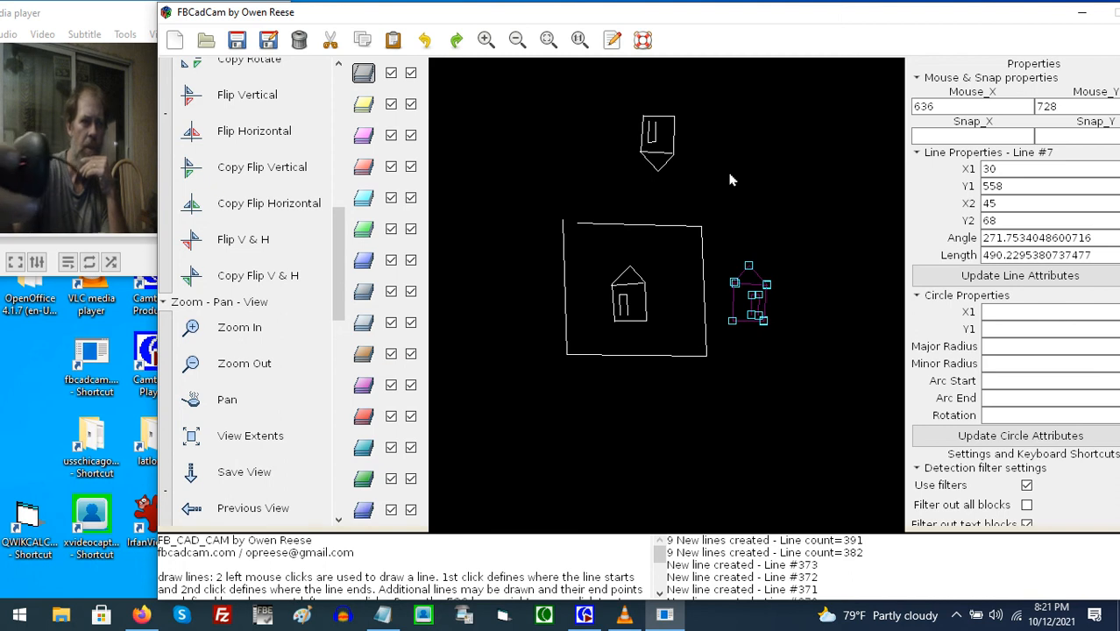
pyautogui.scroll(2, 731, 180)
pyautogui.scroll(2, 731, 180)
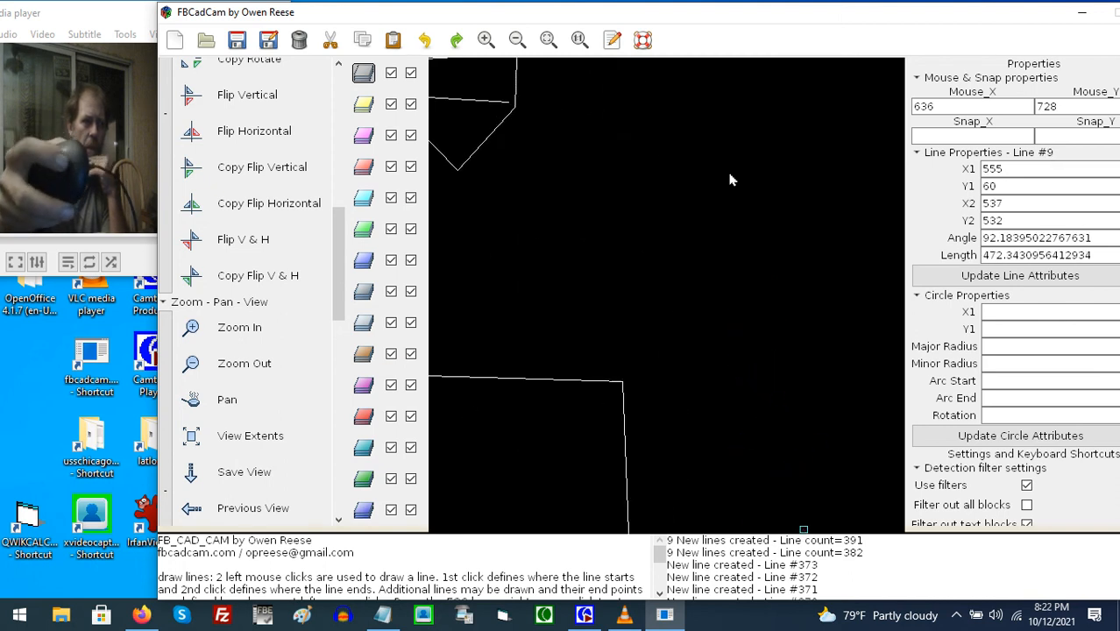
pyautogui.scroll(-5, 731, 180)
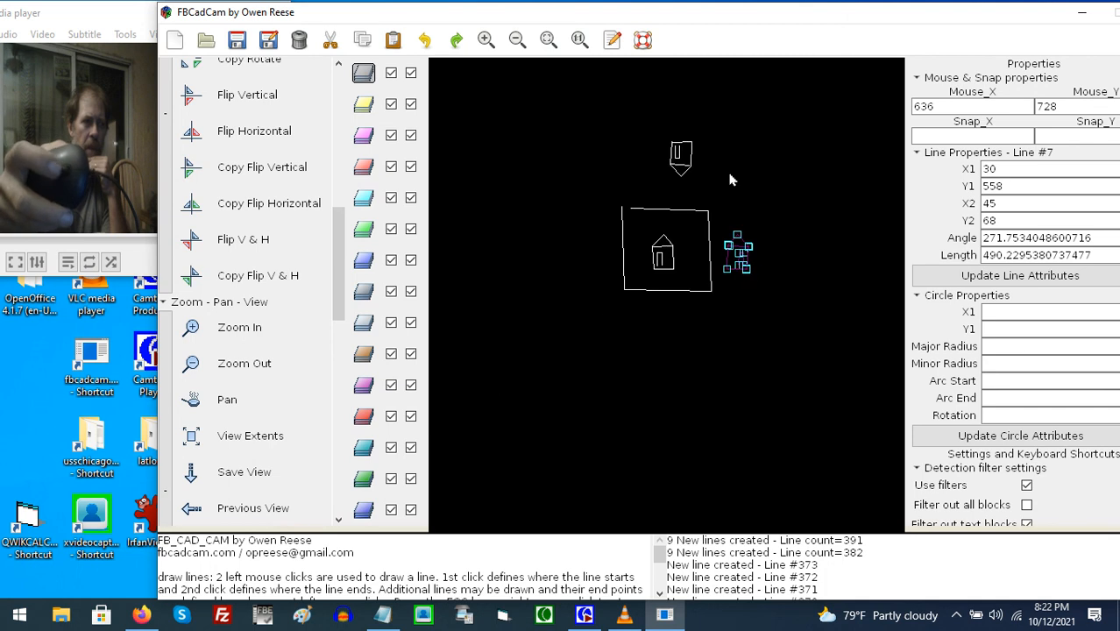
pyautogui.scroll(1, 731, 180)
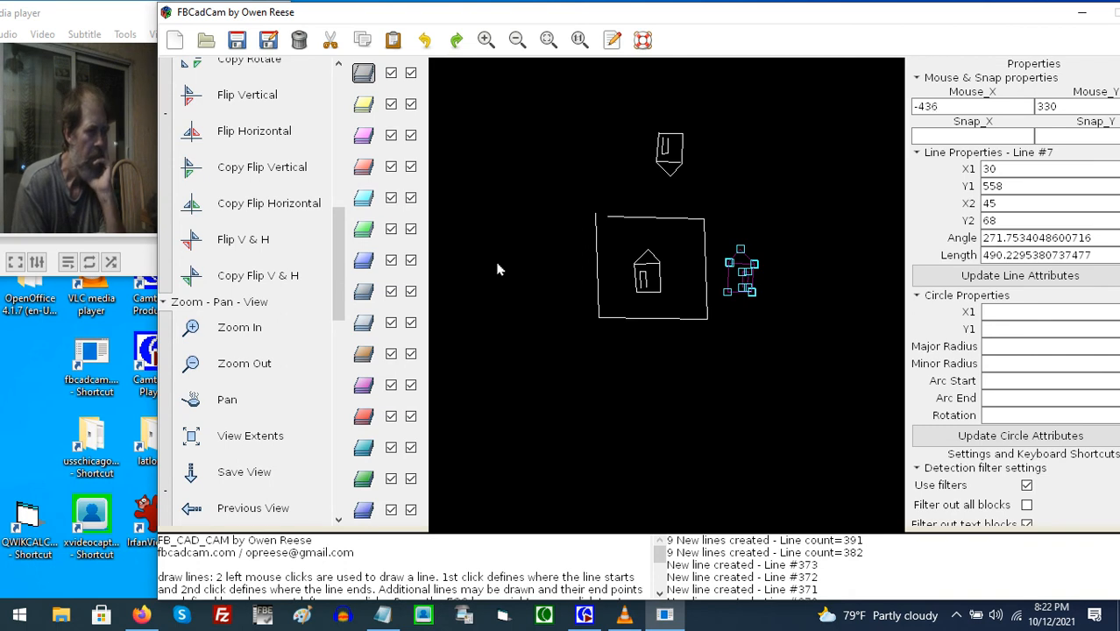
pyautogui.click(192, 330)
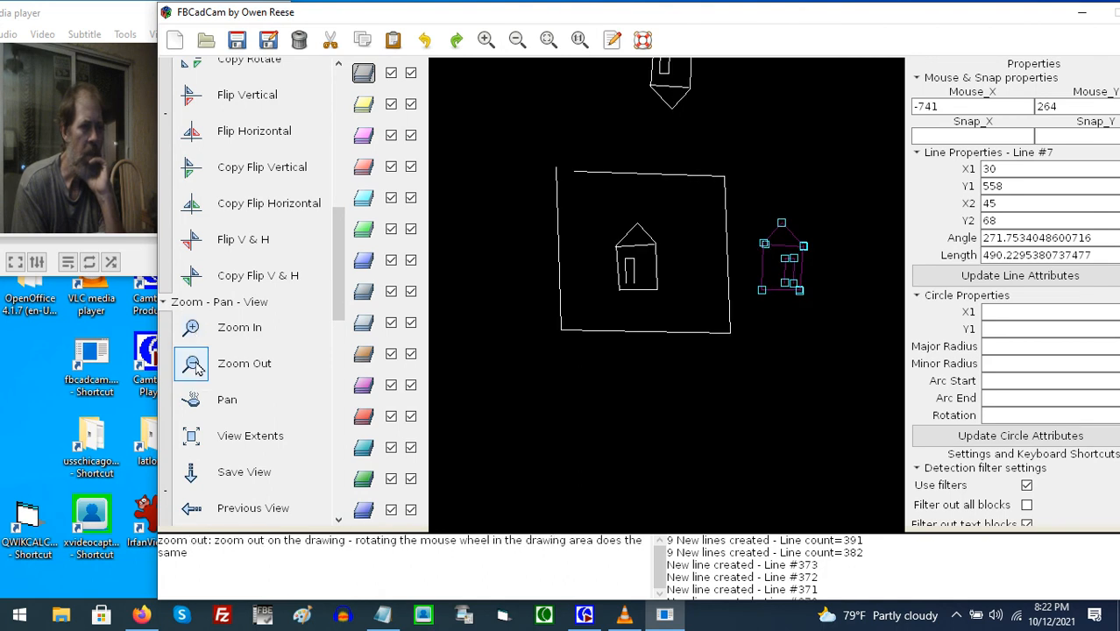
pyautogui.click(194, 366)
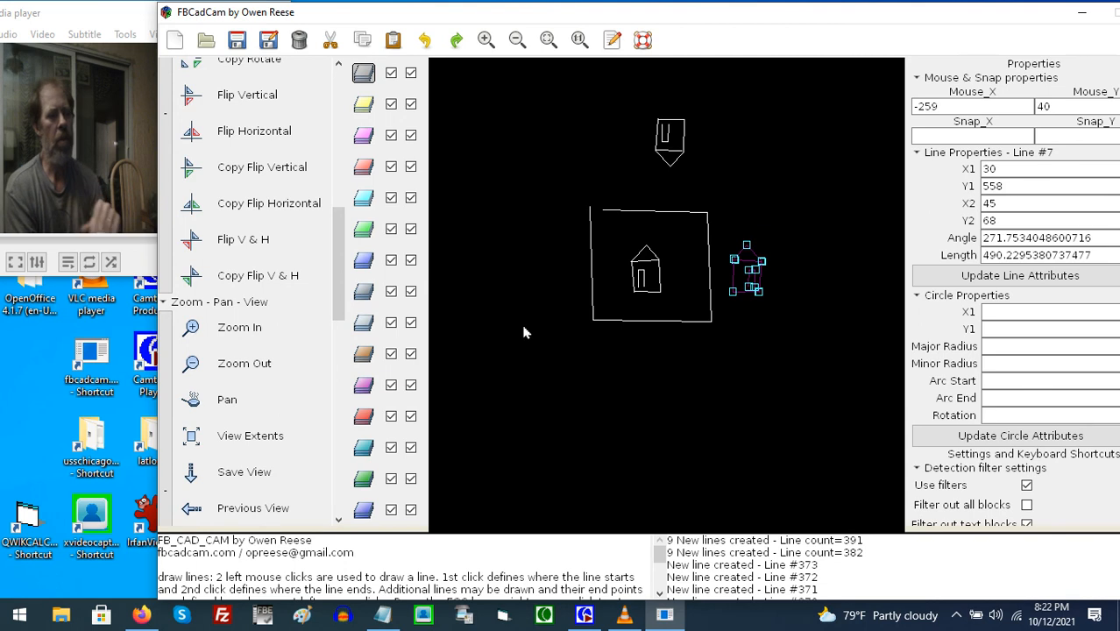
pyautogui.press('Escape')
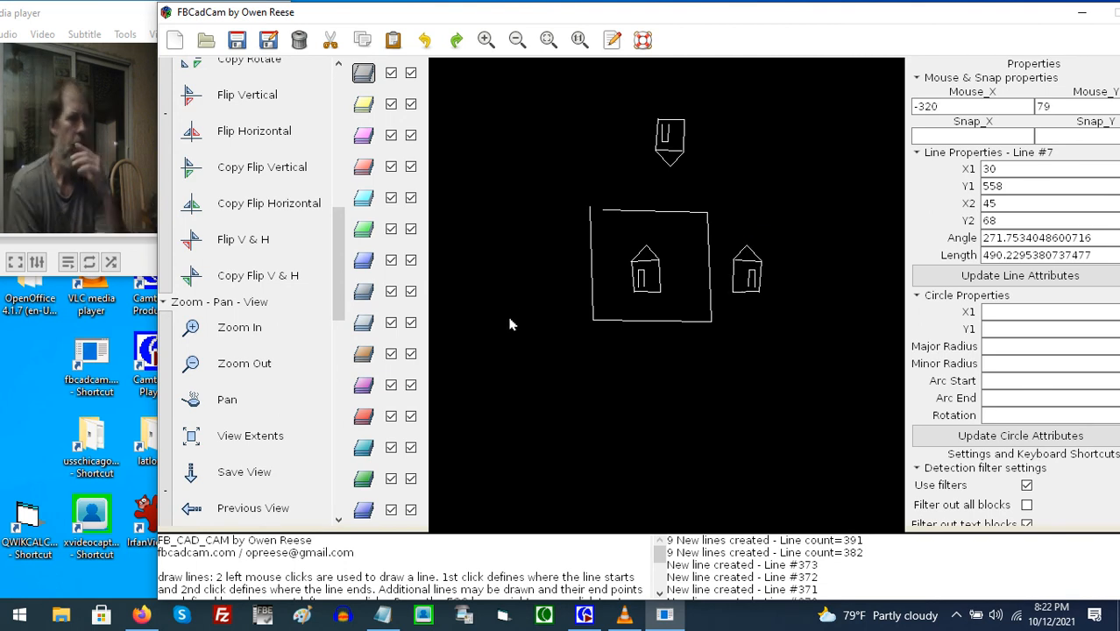
# - Pan the drawing to reposition the frame and houses in the view, and apply View Extents
pyautogui.click(191, 400)
pyautogui.moveTo(510, 413)
pyautogui.mouseDown()
pyautogui.moveTo(733, 403)
pyautogui.moveTo(447, 414)
pyautogui.moveTo(680, 412)
pyautogui.moveTo(490, 416)
pyautogui.moveTo(540, 408)
pyautogui.moveTo(673, 404)
pyautogui.moveTo(475, 428)
pyautogui.mouseUp()
pyautogui.moveTo(732, 380)
pyautogui.mouseDown()
pyautogui.moveTo(578, 396)
pyautogui.moveTo(821, 387)
pyautogui.moveTo(817, 298)
pyautogui.moveTo(732, 436)
pyautogui.mouseUp()
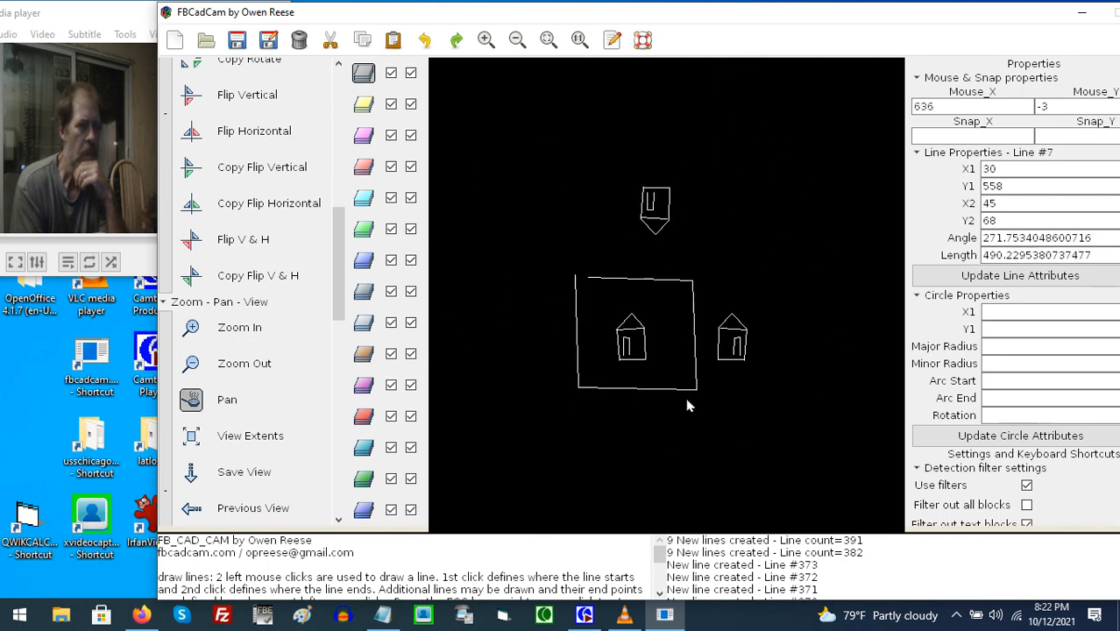
pyautogui.click(191, 400)
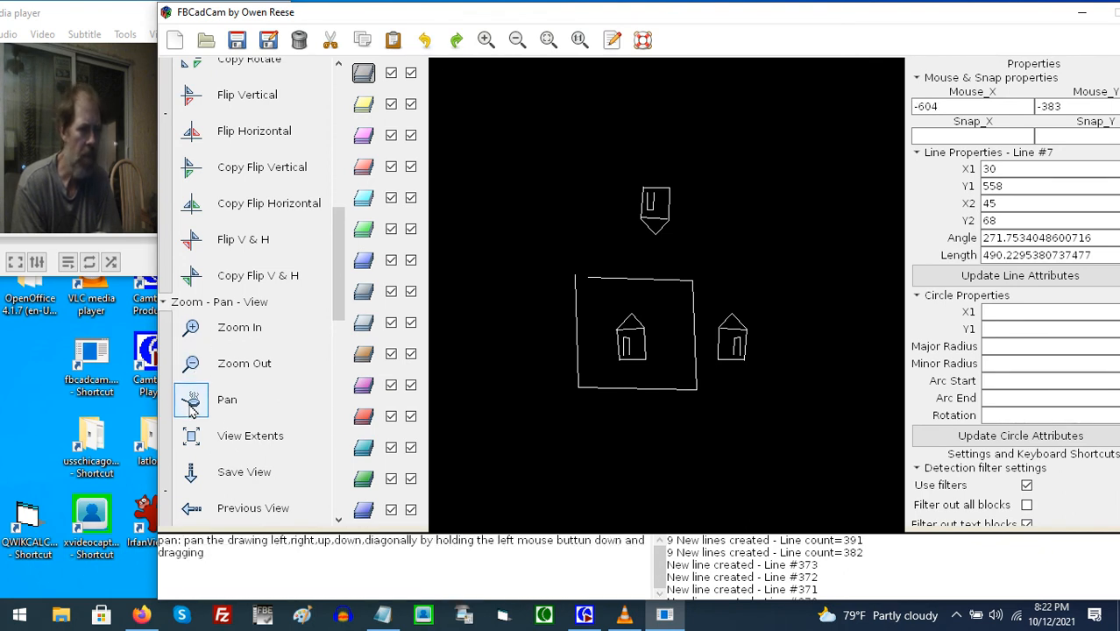
pyautogui.click(192, 440)
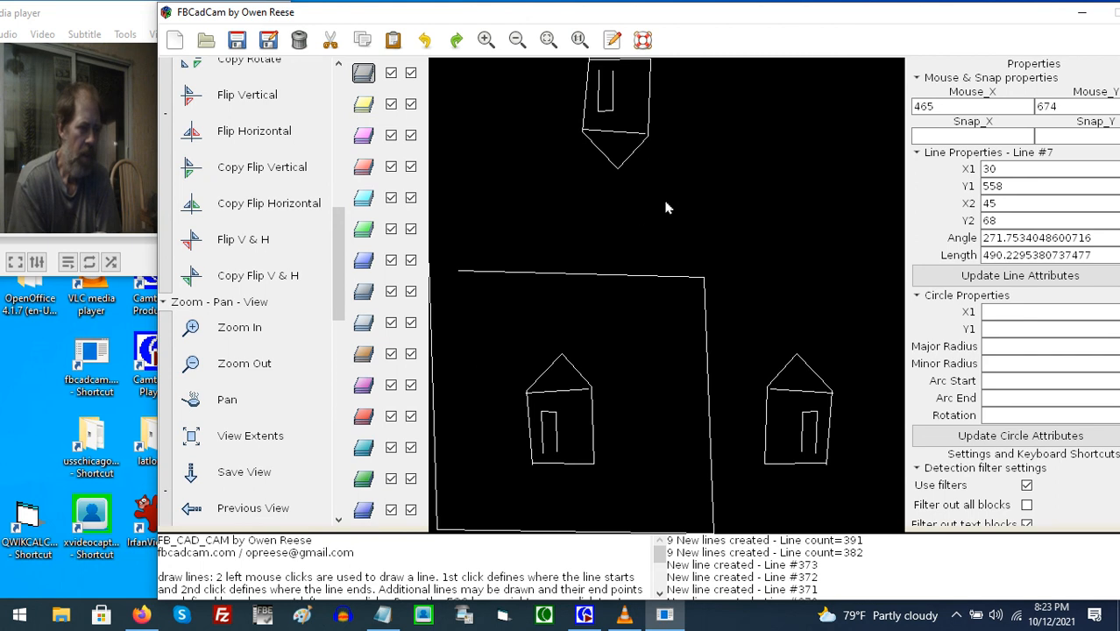
# - Draw a four-line window beside the door of the framed house, about 38 units wide and 25 units high, and end line drawing
pyautogui.scroll(-2, 707, 183)
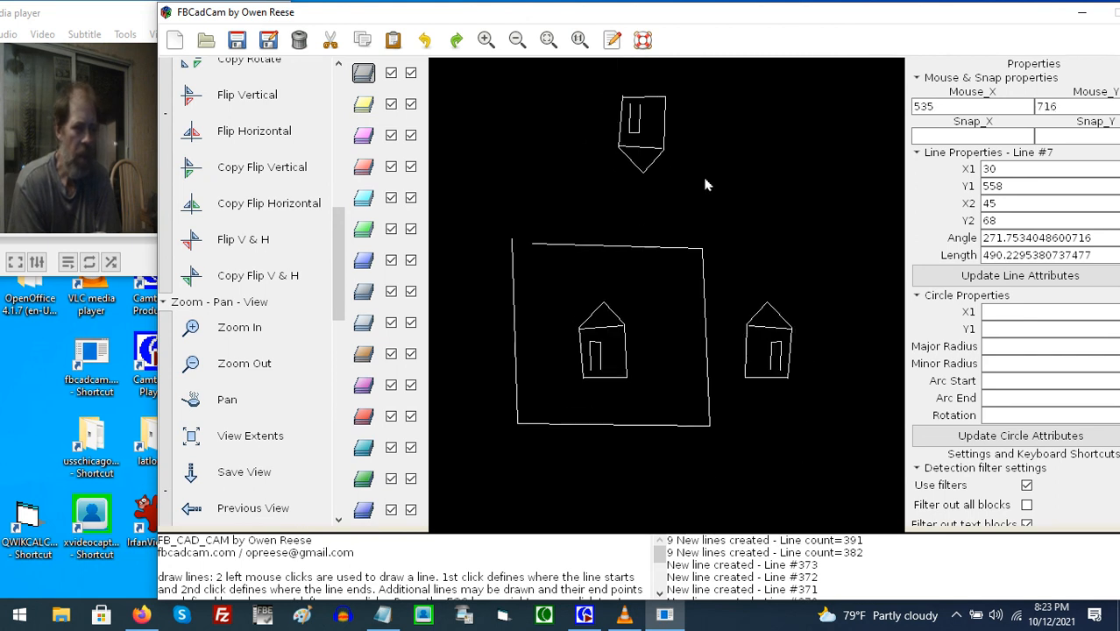
pyautogui.scroll(-1, 707, 183)
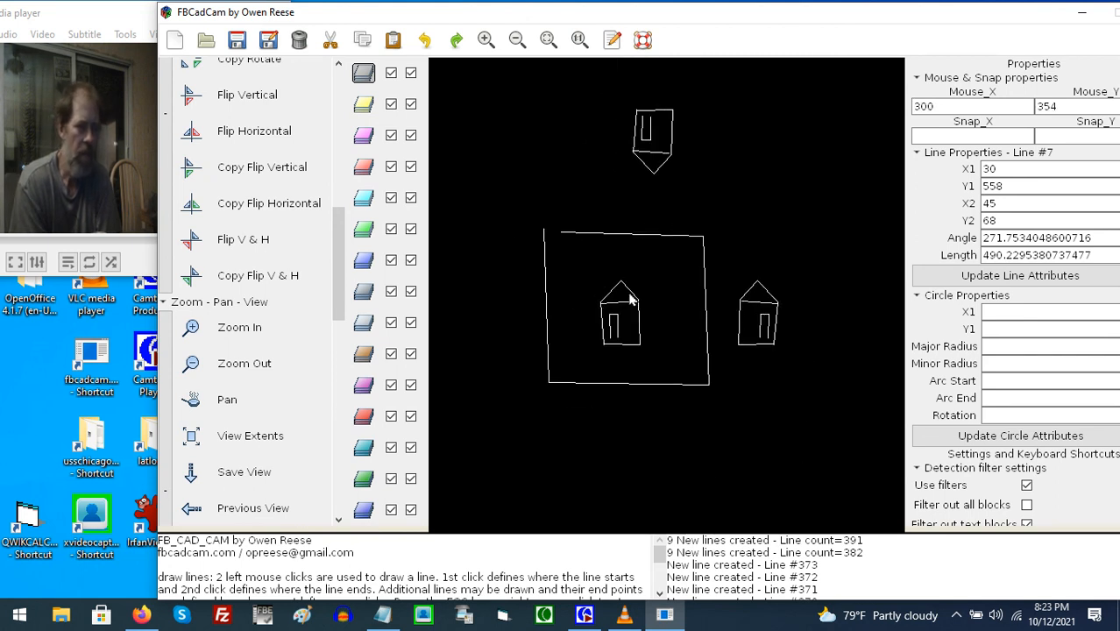
pyautogui.scroll(4, 631, 303)
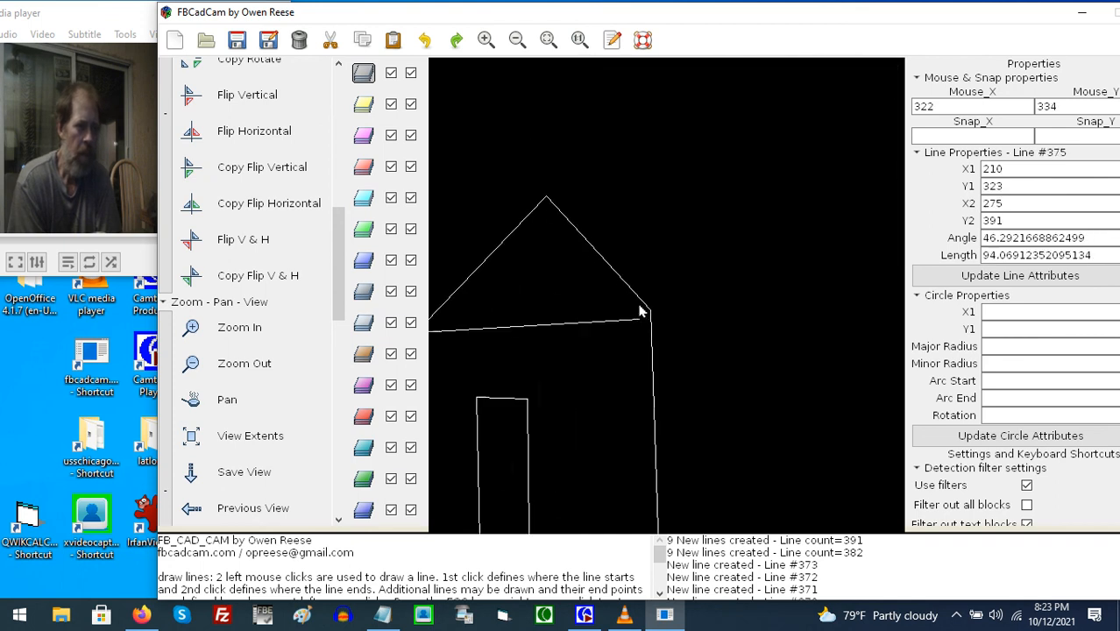
pyautogui.scroll(-1, 686, 195)
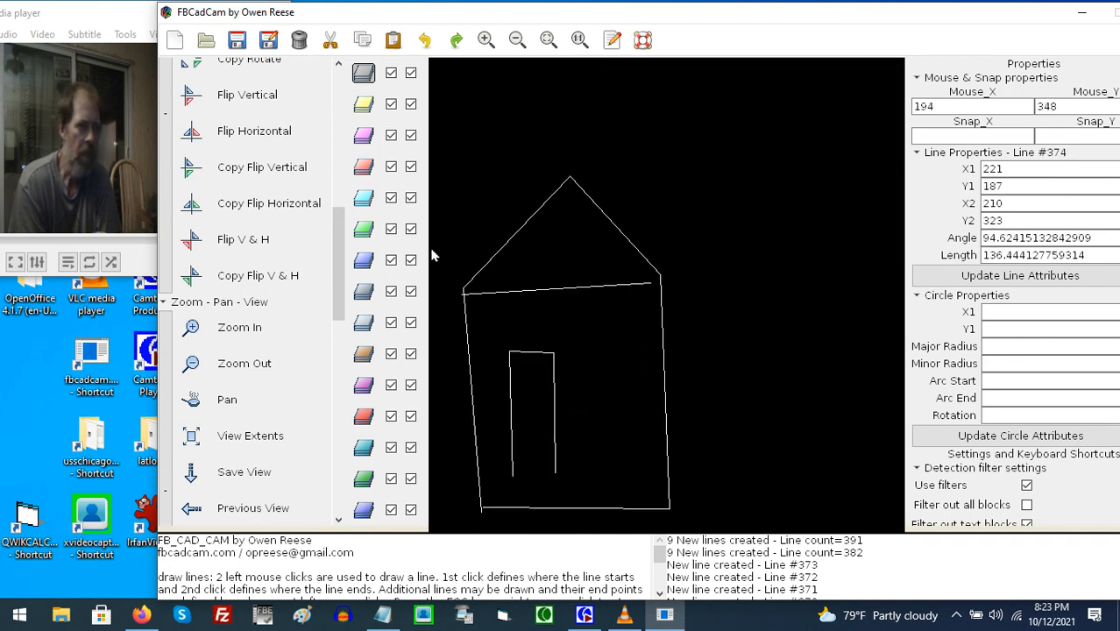
pyautogui.scroll(5, 334, 279)
pyautogui.click(198, 100)
pyautogui.click(591, 364)
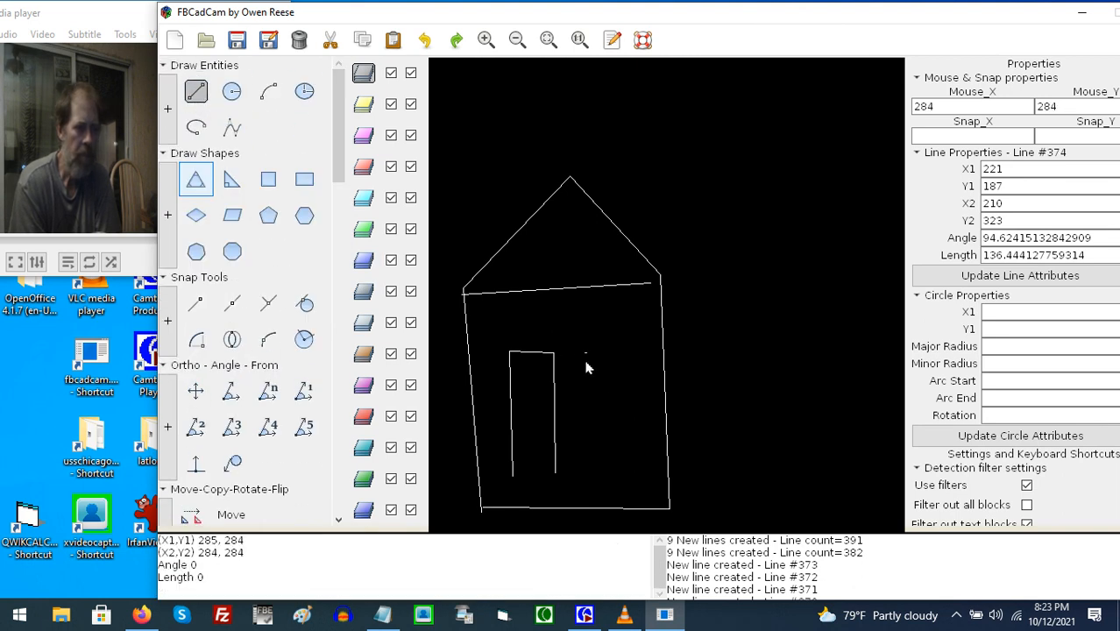
pyautogui.click(585, 407)
pyautogui.click(646, 397)
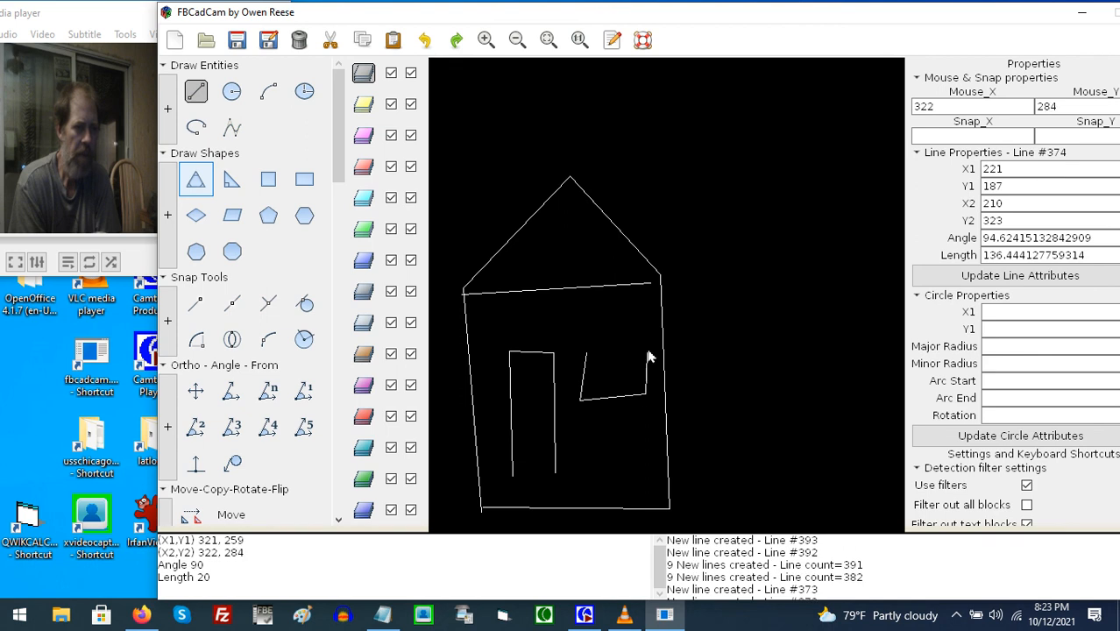
pyautogui.click(647, 351)
pyautogui.click(592, 352)
pyautogui.rightClick(609, 330)
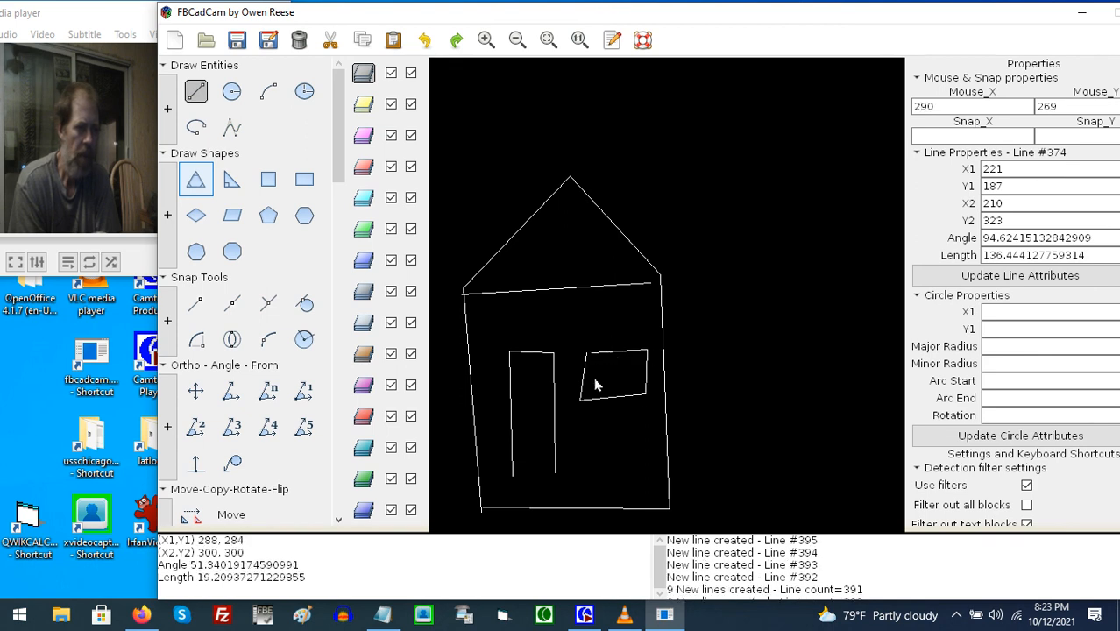
# - Draw two crossing lines inside the framed house's window, one near-vertical and one near-horizontal, dividing it into four panes
pyautogui.scroll(3, 602, 380)
pyautogui.scroll(3, 645, 391)
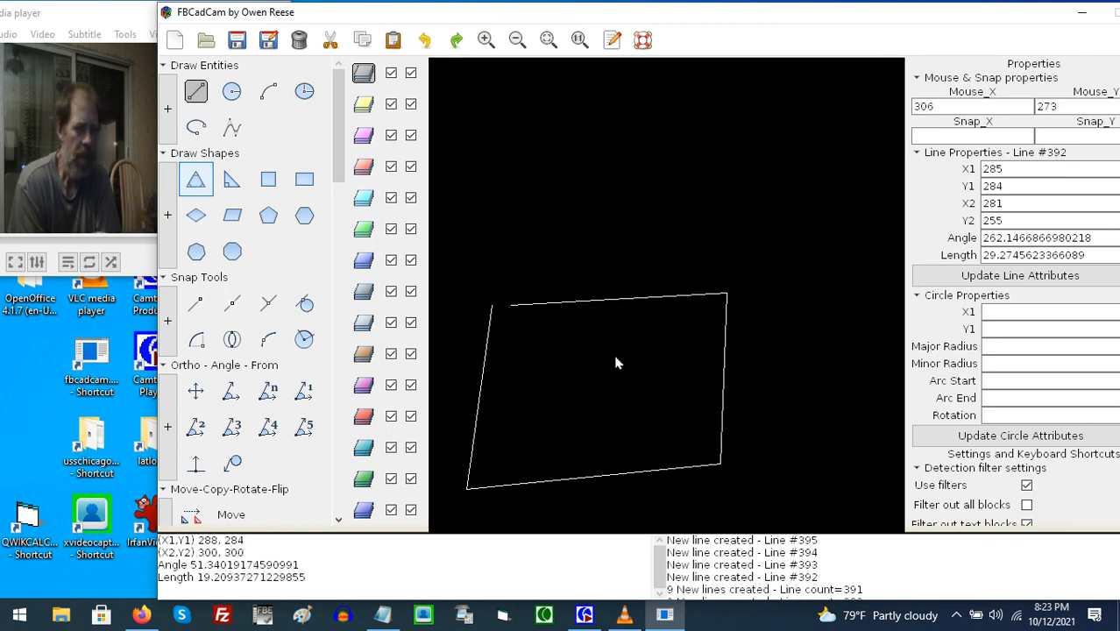
pyautogui.click(612, 321)
pyautogui.click(587, 456)
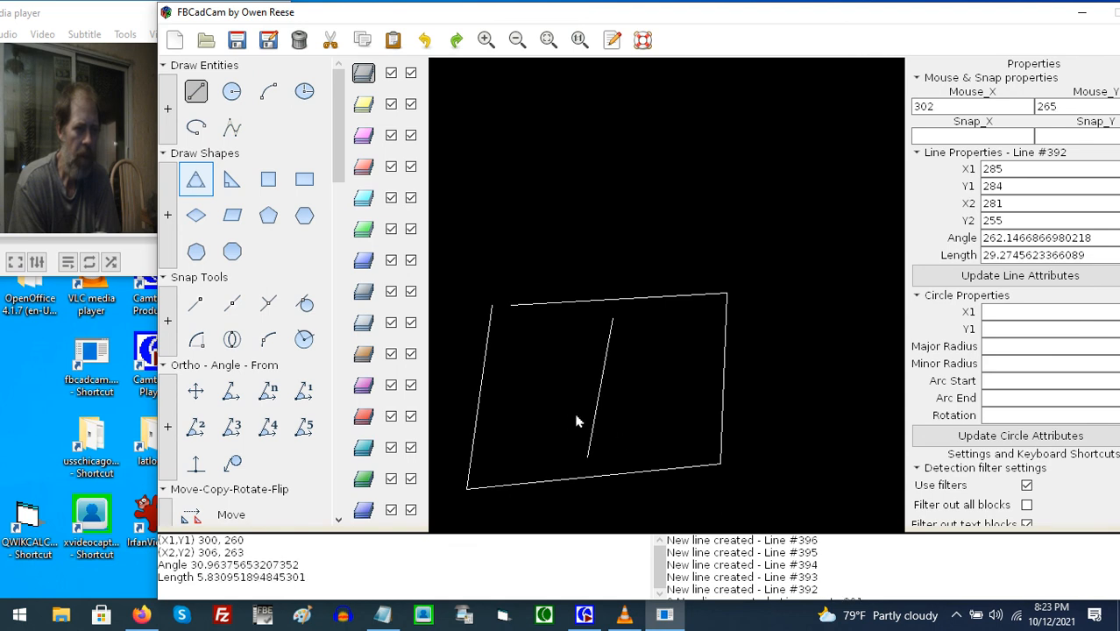
pyautogui.click(500, 382)
pyautogui.click(684, 365)
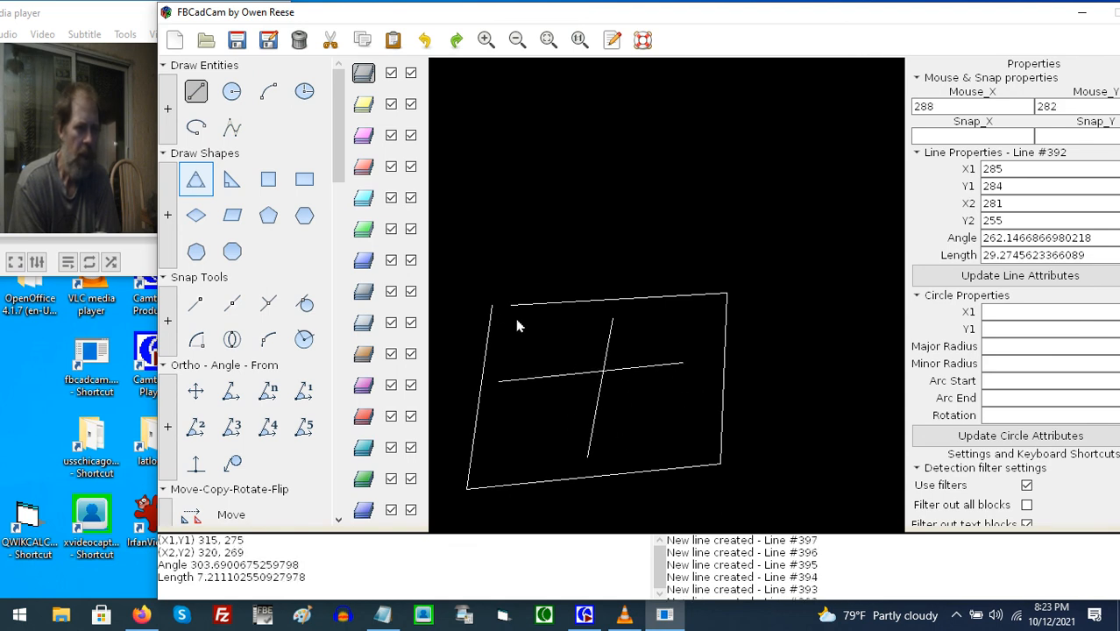
# - Draw a small open zigzag of five connected lines inside the window's upper-left pane
pyautogui.scroll(5, 538, 334)
pyautogui.scroll(-2, 723, 234)
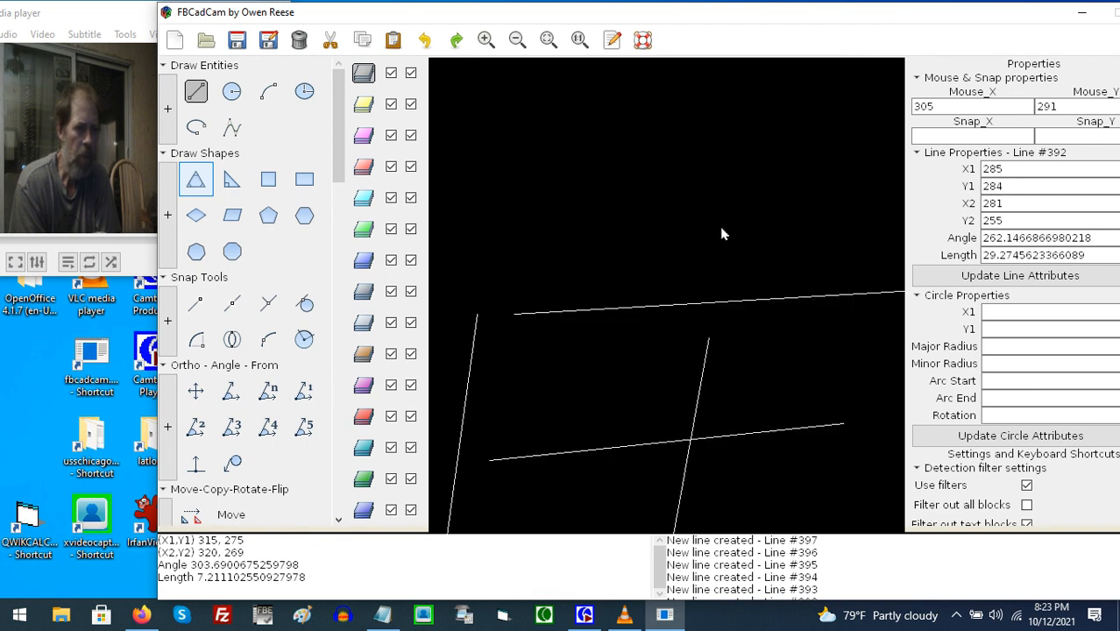
pyautogui.click(538, 362)
pyautogui.click(515, 411)
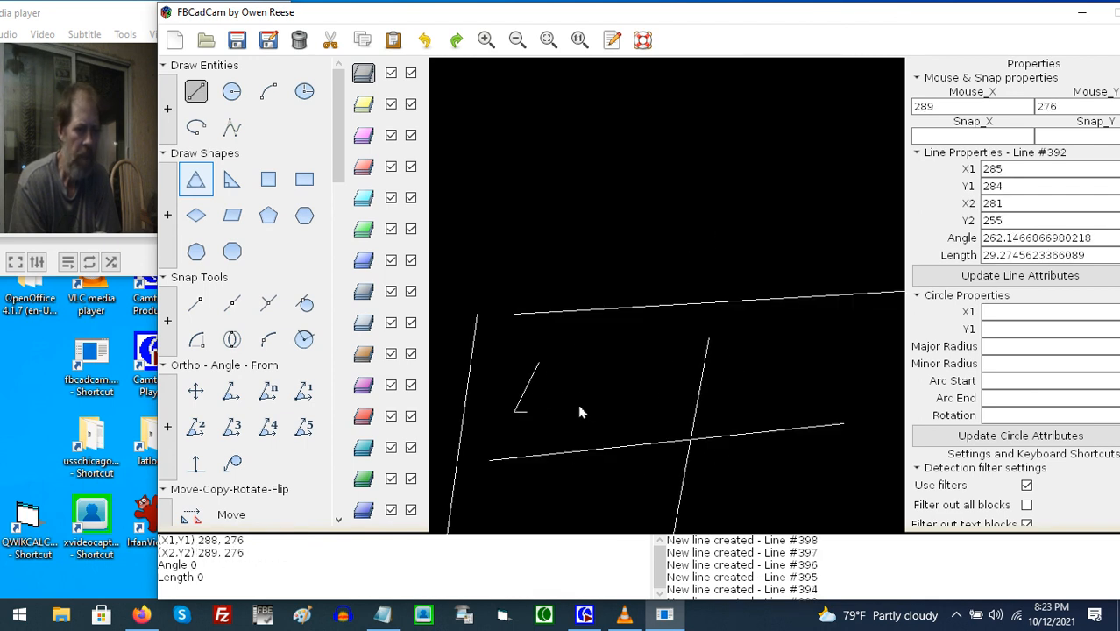
pyautogui.click(599, 362)
pyautogui.click(637, 362)
pyautogui.click(626, 409)
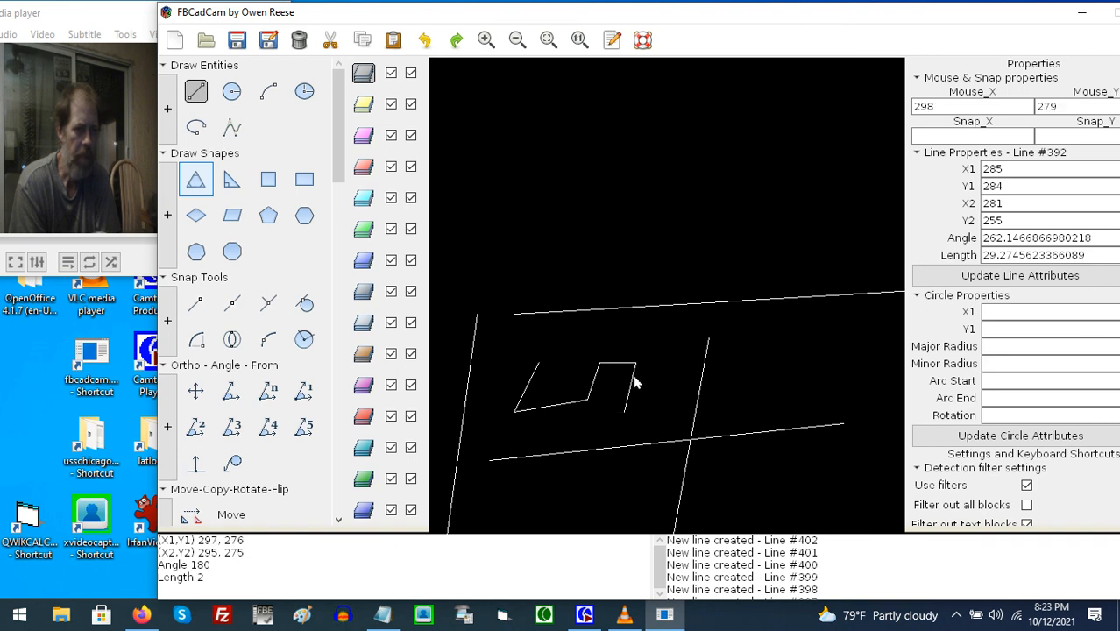
# - Frame the window beside the door in the drawing area and store it with Save View
pyautogui.scroll(-2, 711, 231)
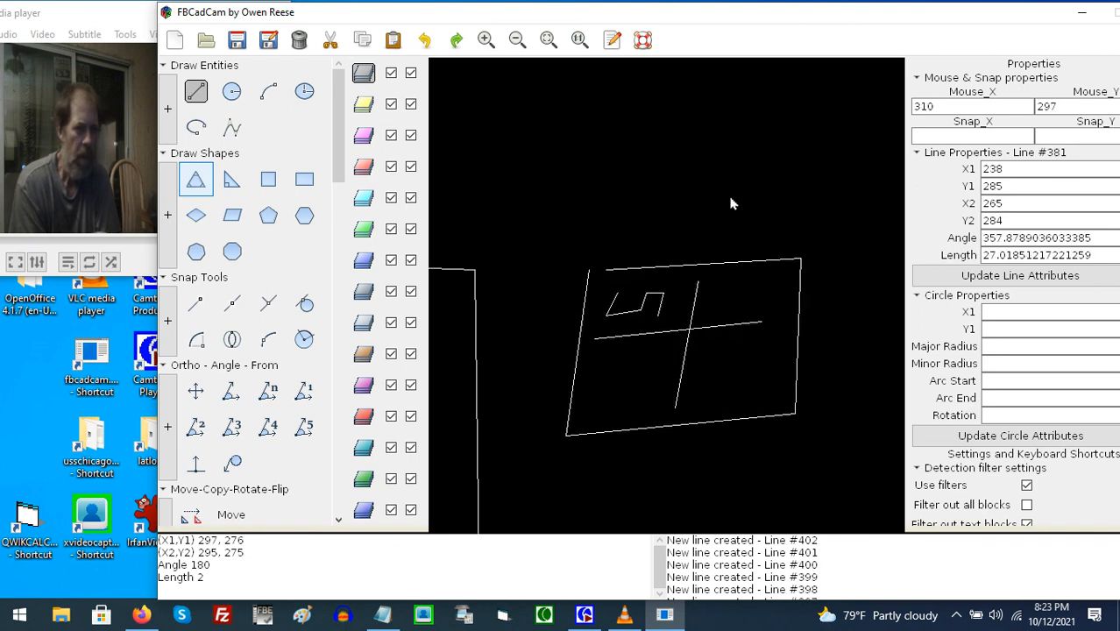
pyautogui.scroll(-2, 733, 203)
pyautogui.scroll(-3, 736, 194)
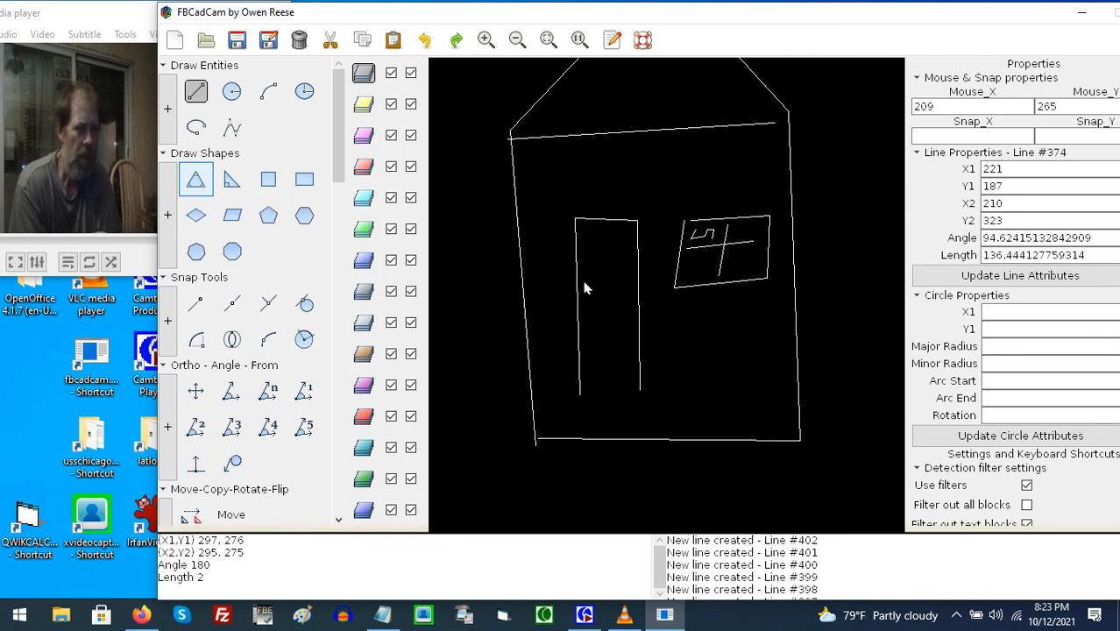
pyautogui.scroll(3, 704, 191)
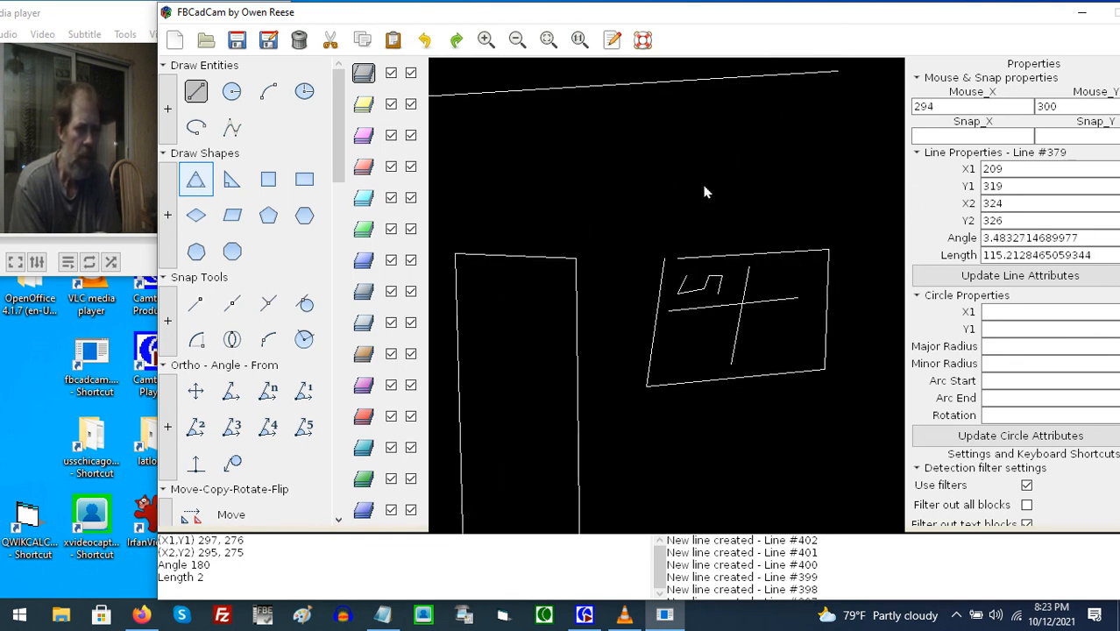
pyautogui.scroll(-1, 643, 325)
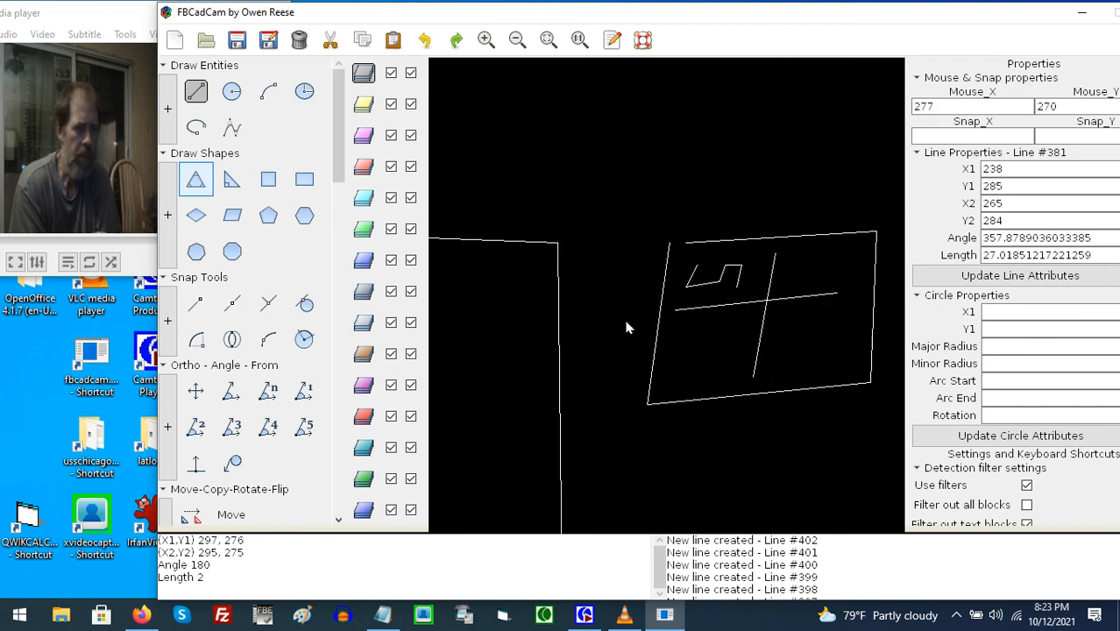
pyautogui.scroll(-1, 578, 338)
pyautogui.scroll(1, 808, 356)
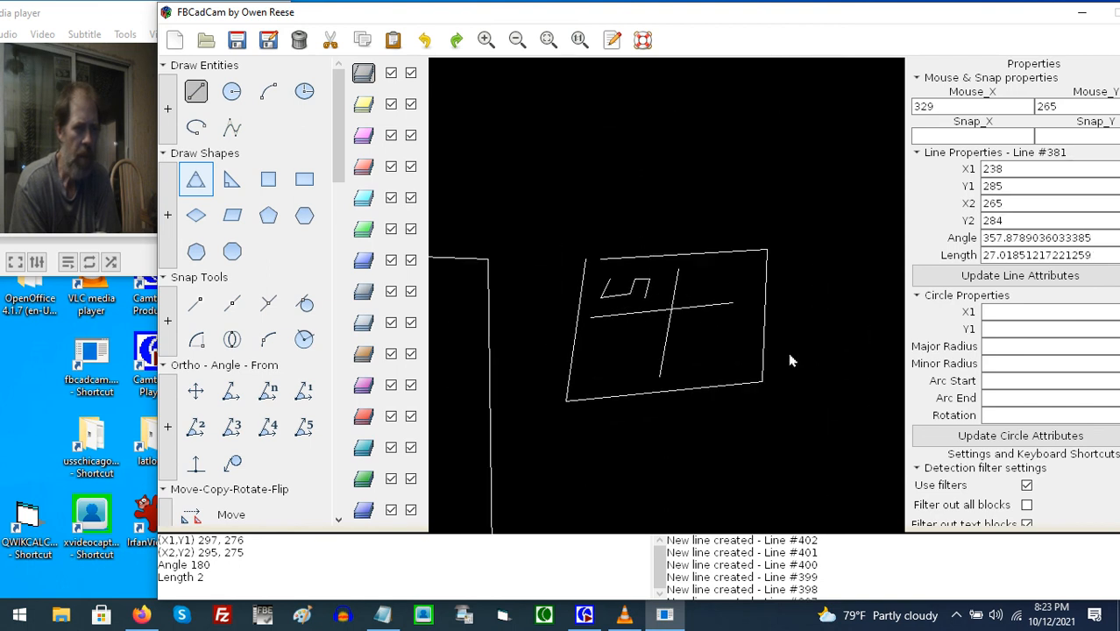
pyautogui.scroll(-5, 188, 334)
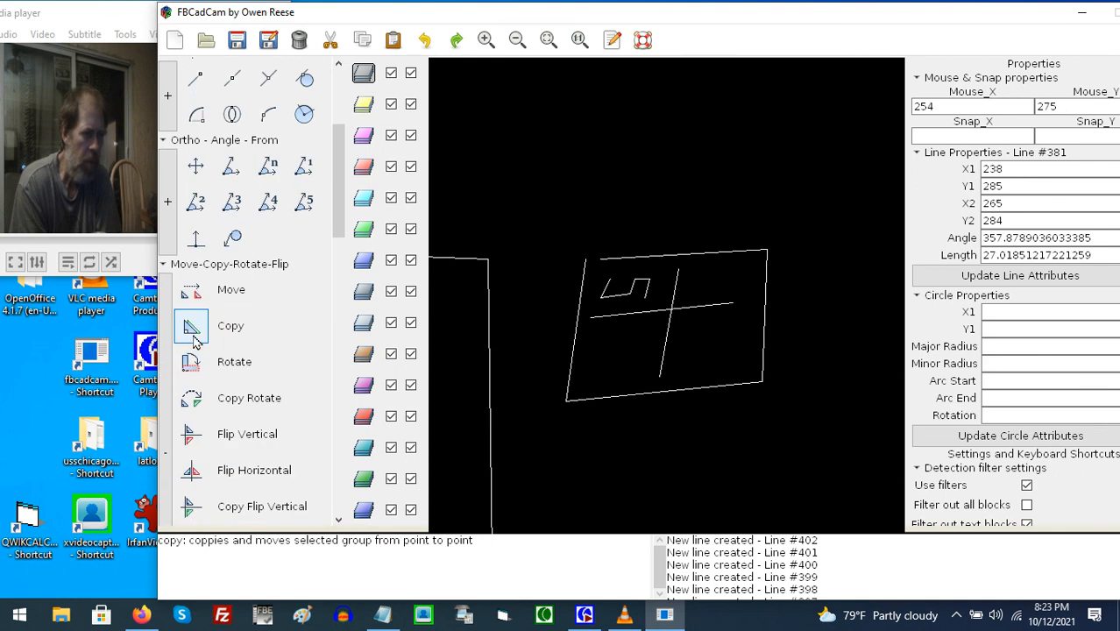
pyautogui.scroll(-5, 210, 339)
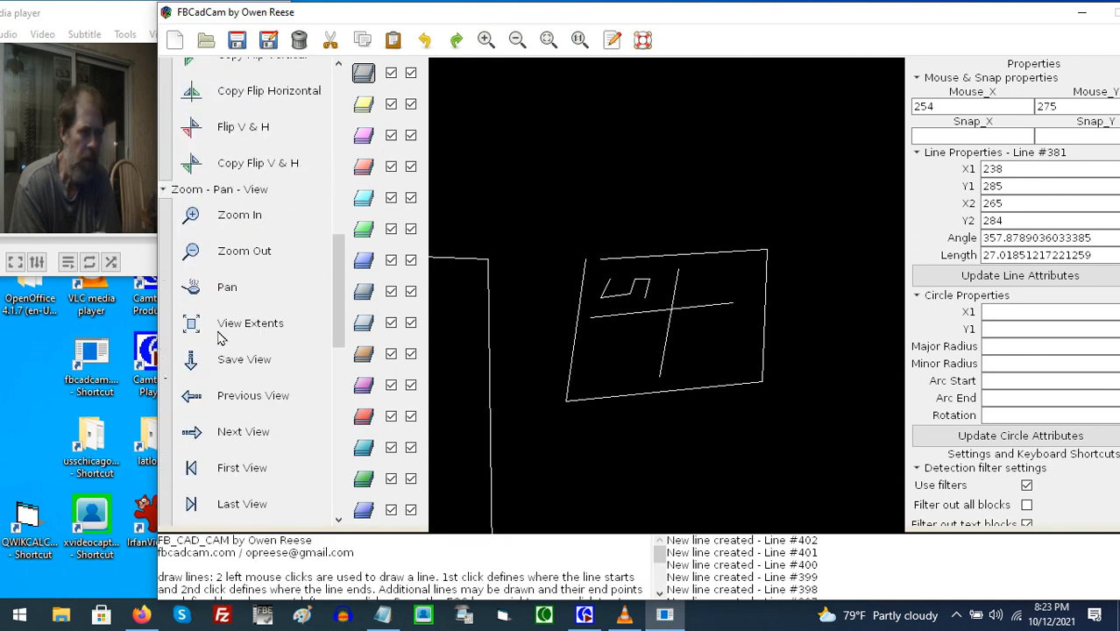
pyautogui.scroll(-1, 226, 335)
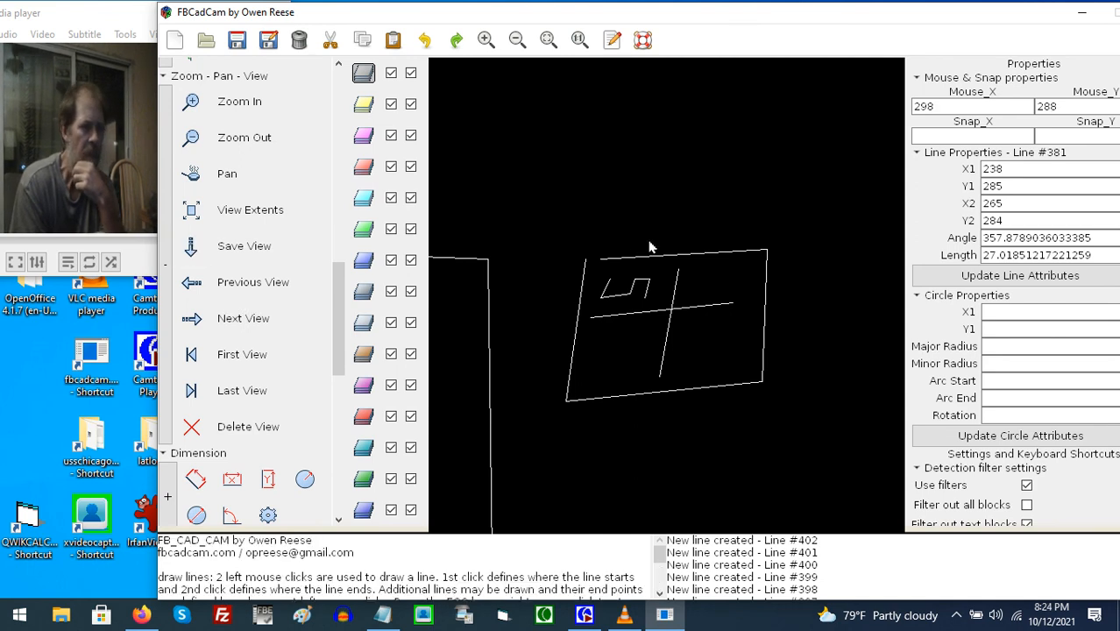
# - Frame the mirrored house beside the frame in the drawing area and store it with Save View
pyautogui.scroll(-2, 650, 248)
pyautogui.scroll(-4, 650, 248)
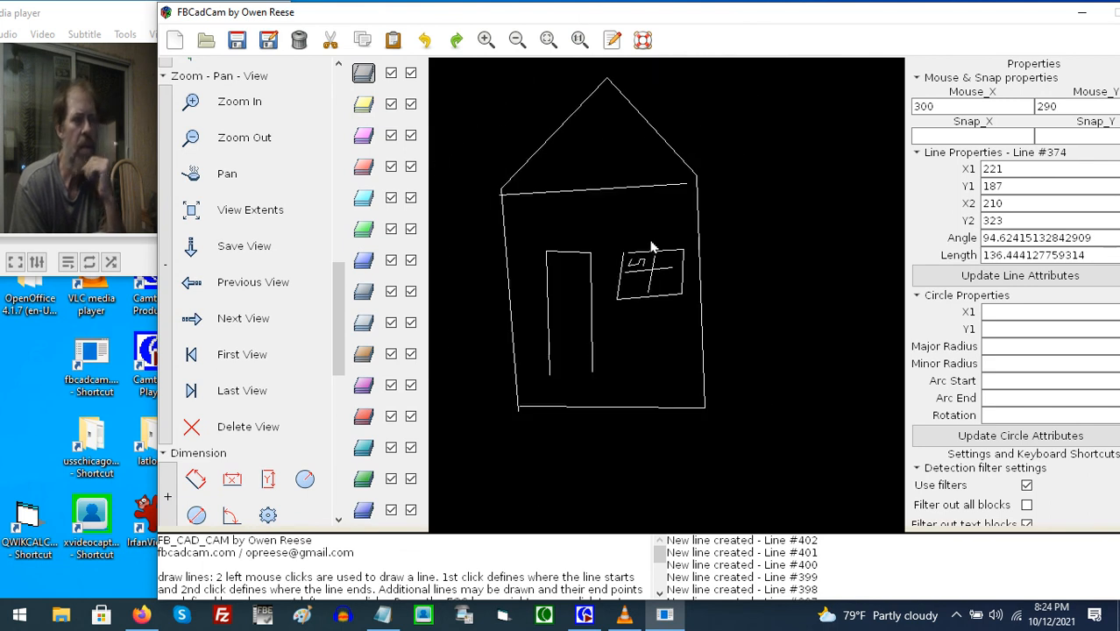
pyautogui.scroll(-1, 588, 295)
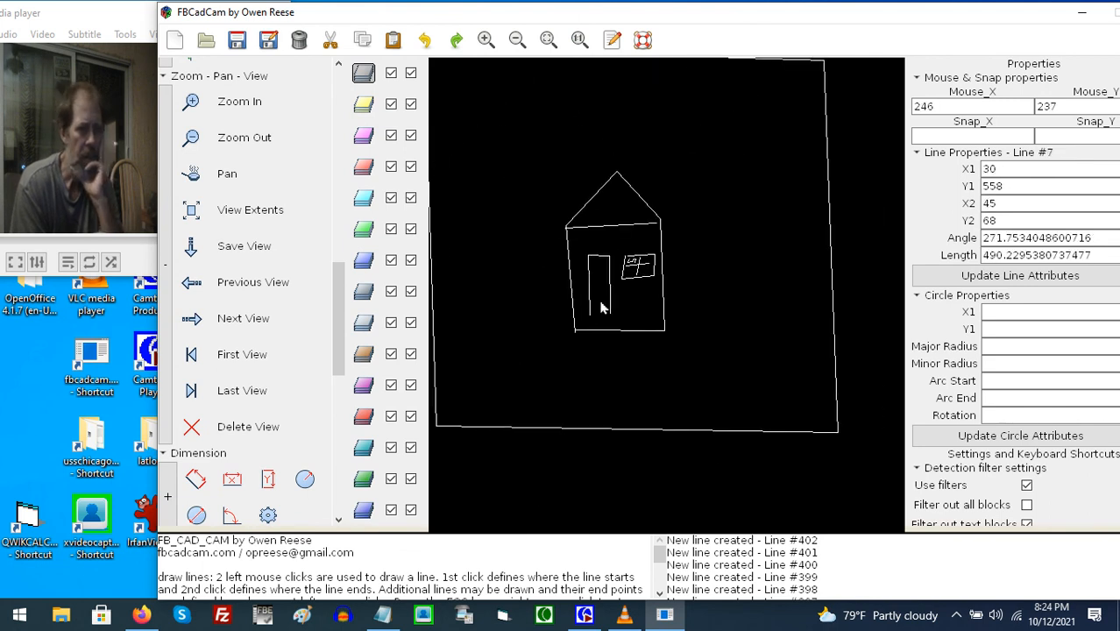
pyautogui.scroll(-1, 595, 302)
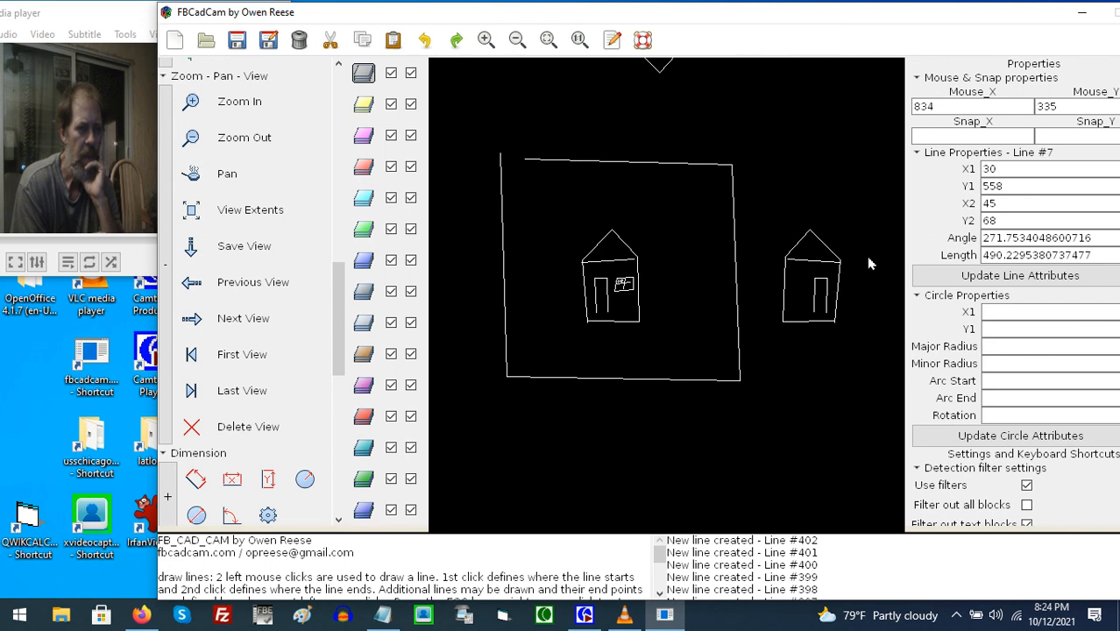
pyautogui.scroll(4, 859, 273)
pyautogui.scroll(-1, 829, 298)
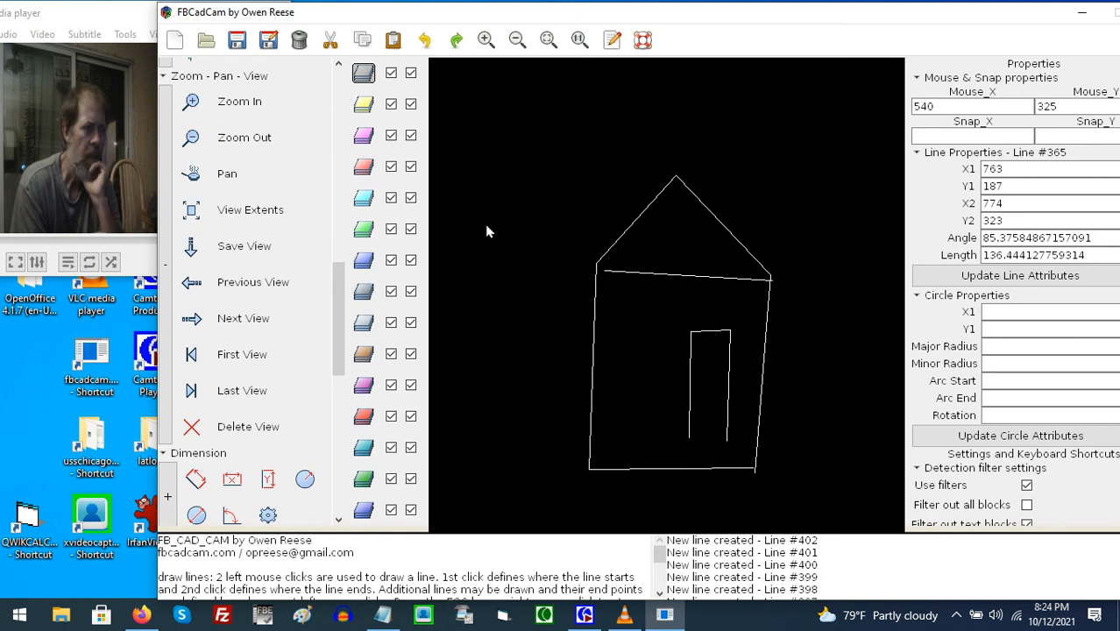
# - Zoom out to all three houses, and recall the saved views with First View and Next View
pyautogui.scroll(-2, 612, 240)
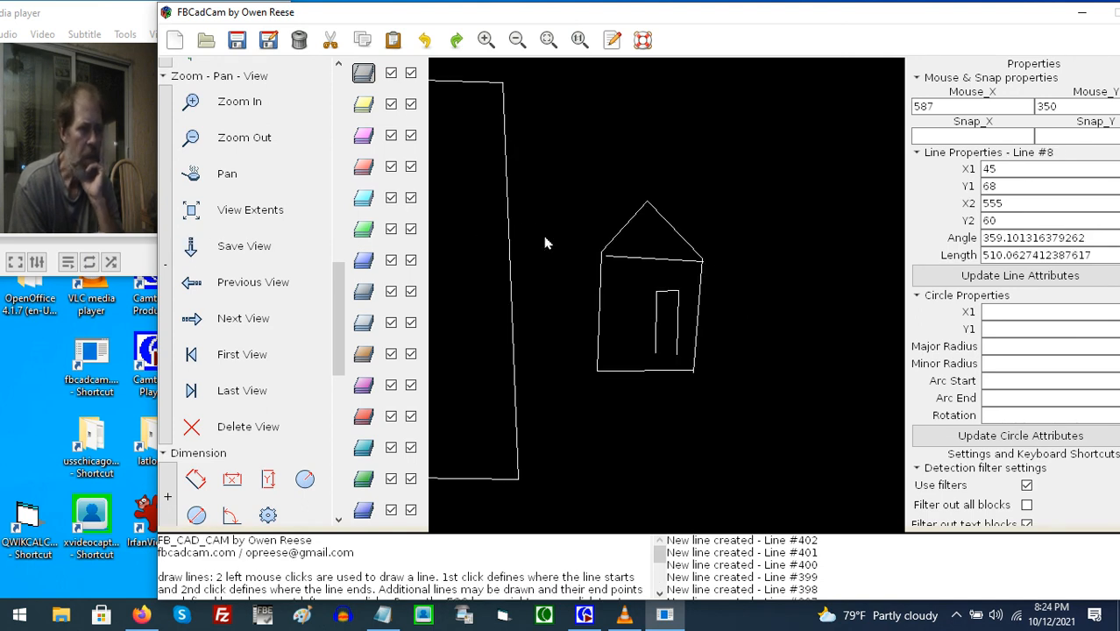
pyautogui.scroll(-3, 595, 248)
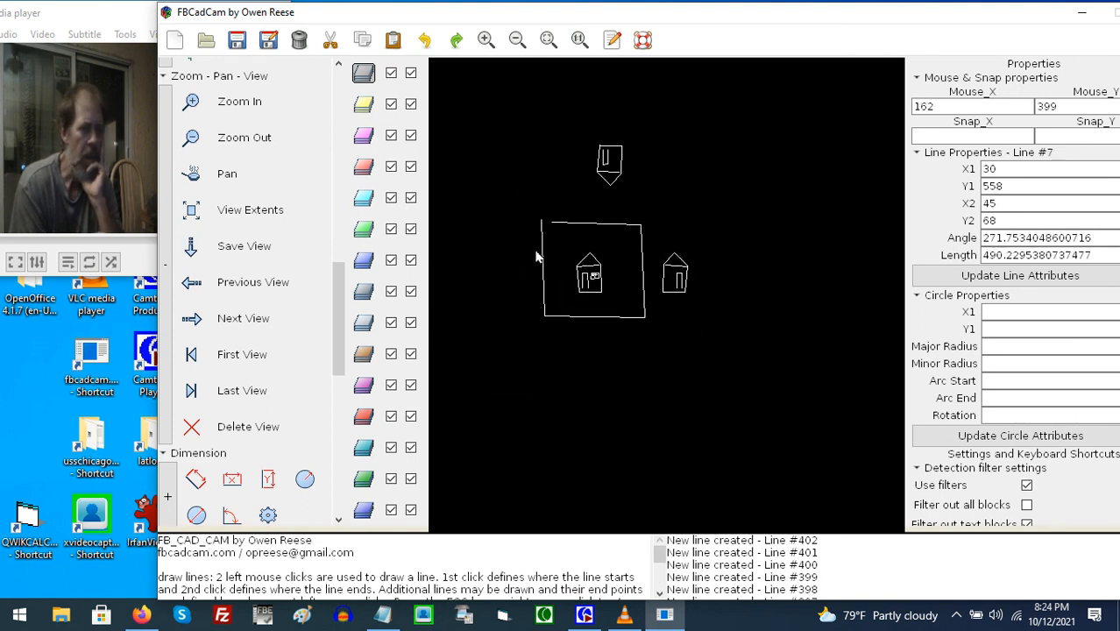
pyautogui.click(192, 356)
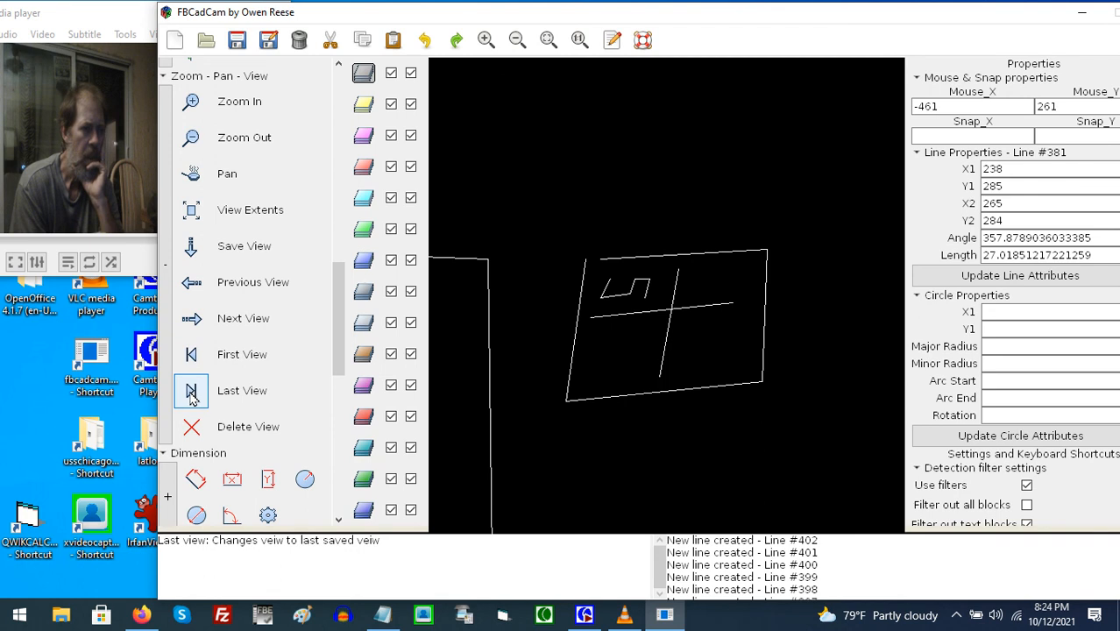
pyautogui.click(192, 320)
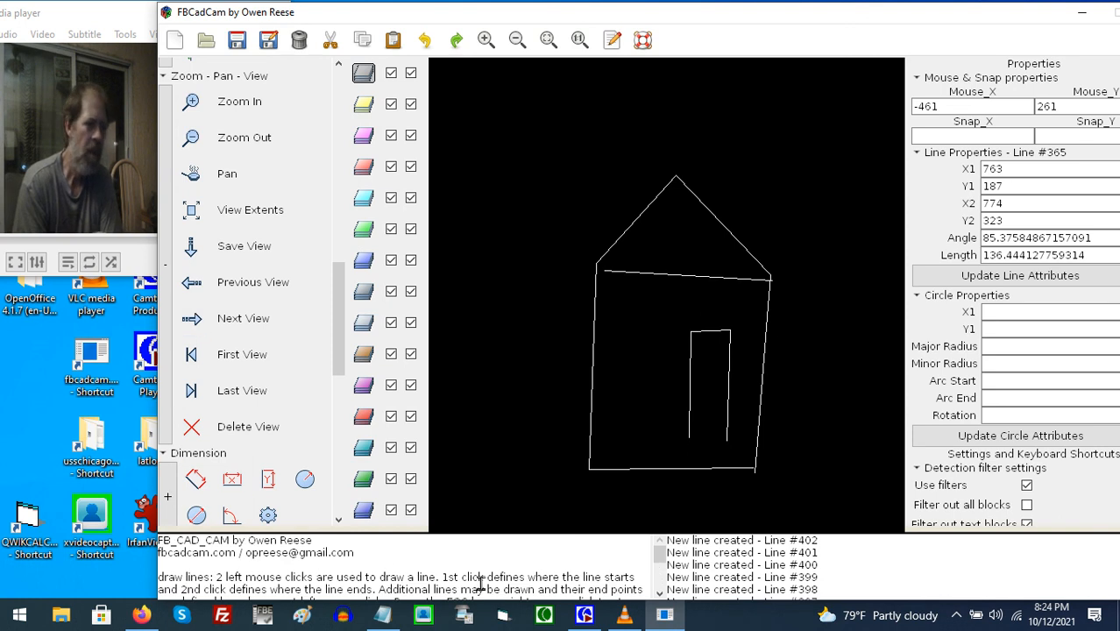
pyautogui.click(543, 616)
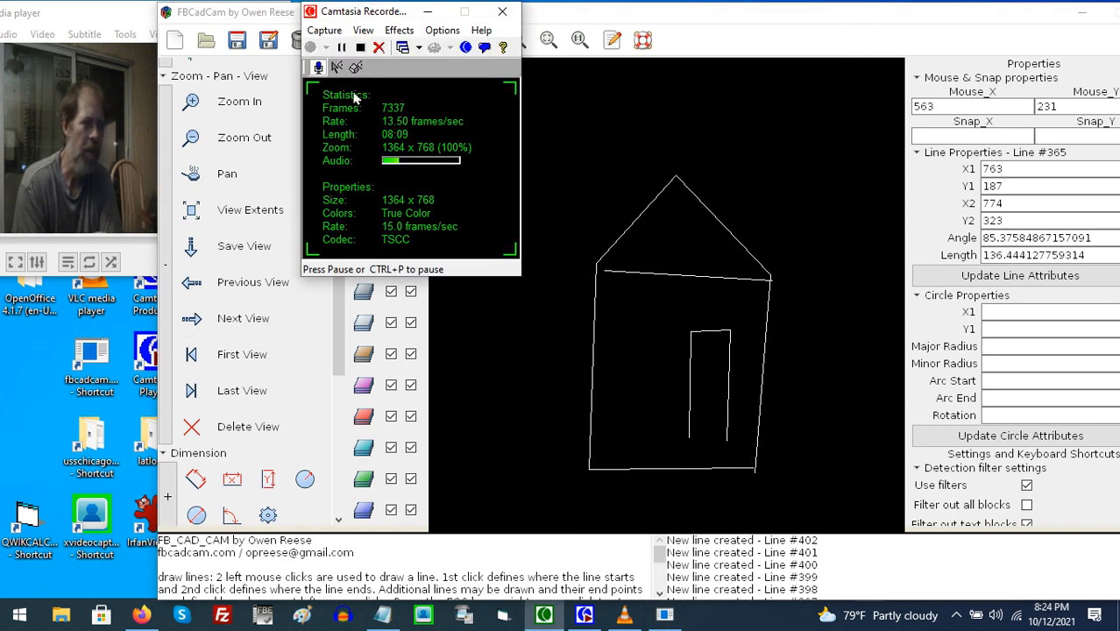
pyautogui.click(342, 49)
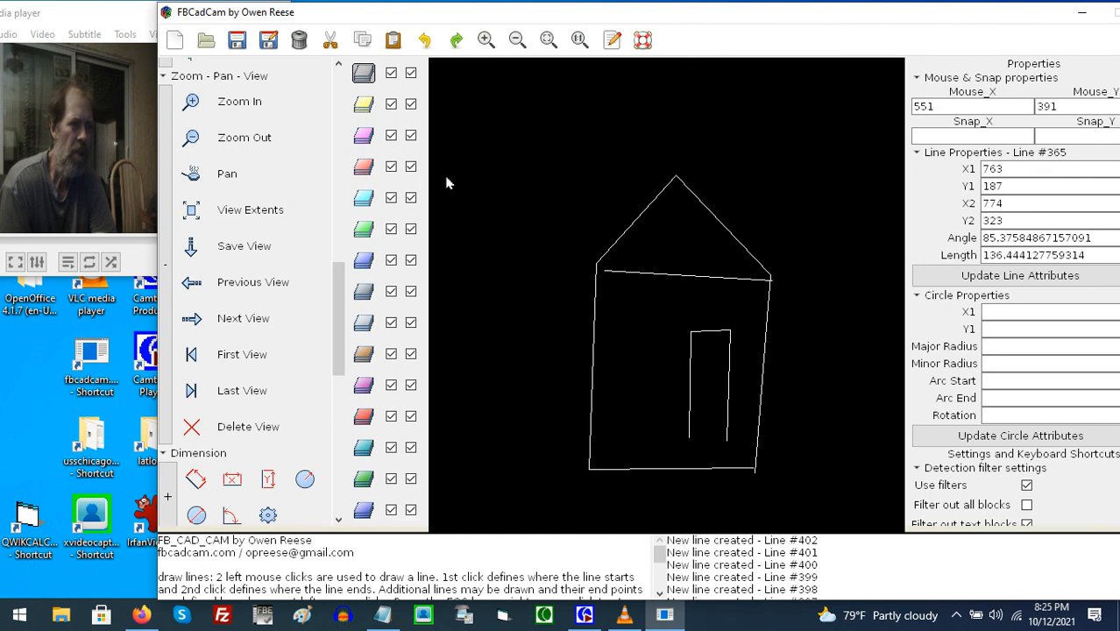